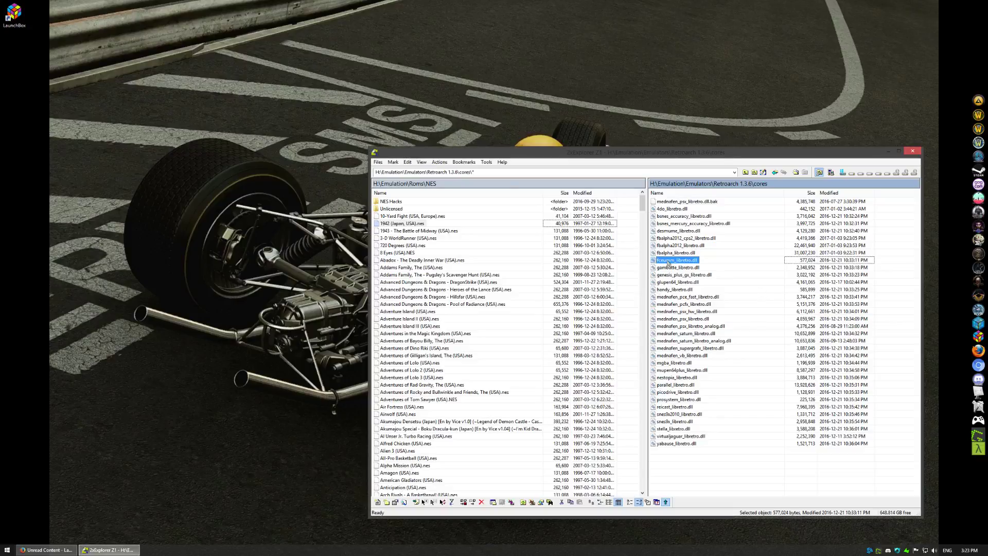
# - Look over the libretro cores in the Retroarch 1.3.6 cores folder and return to its parent folder
pyautogui.click(670, 260)
pyautogui.click(740, 308)
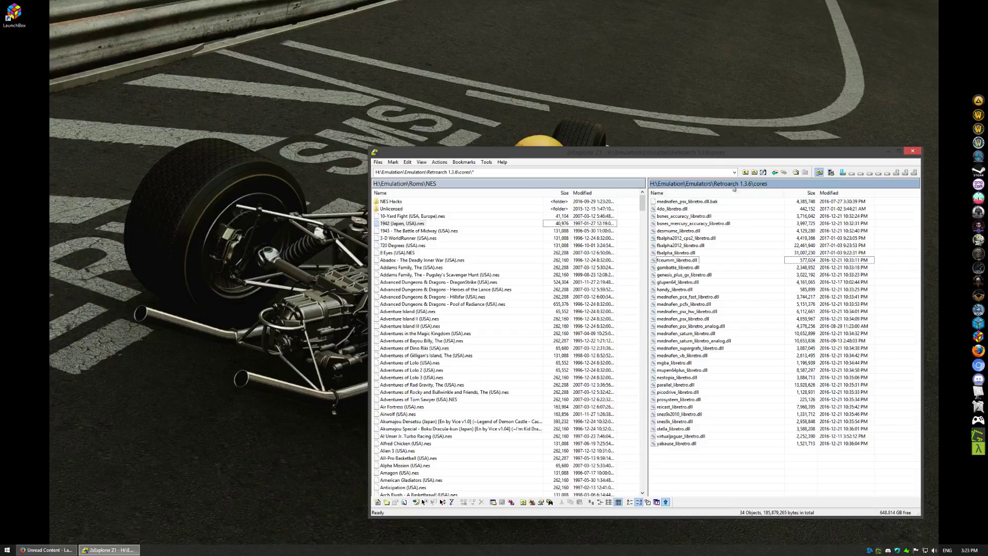
pyautogui.click(745, 172)
pyautogui.click(732, 277)
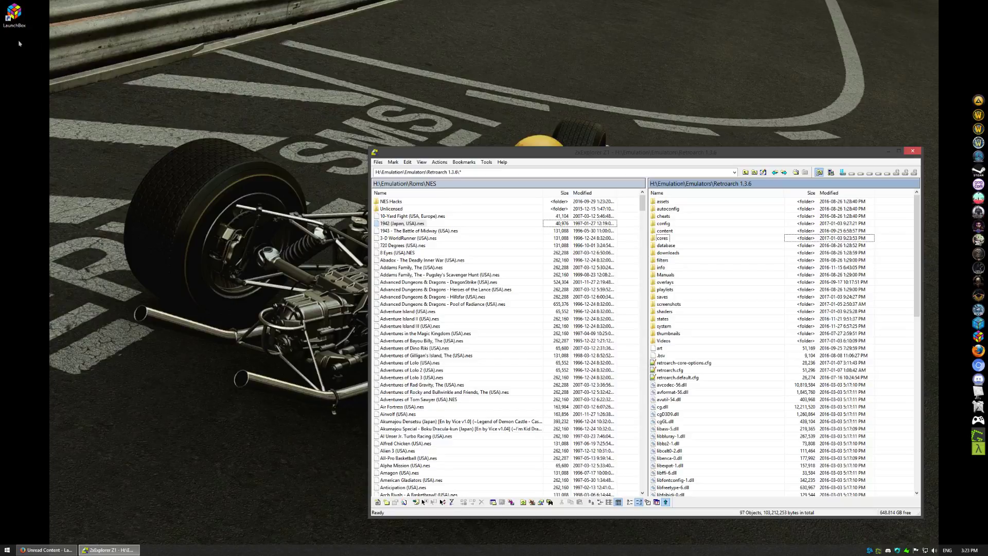
# - Launch LaunchBox, dismissing its Add Games wizard, and start importing 1943 - The Battle of Midway (USA).nes from the file manager as a ROM file
pyautogui.doubleClick(15, 15)
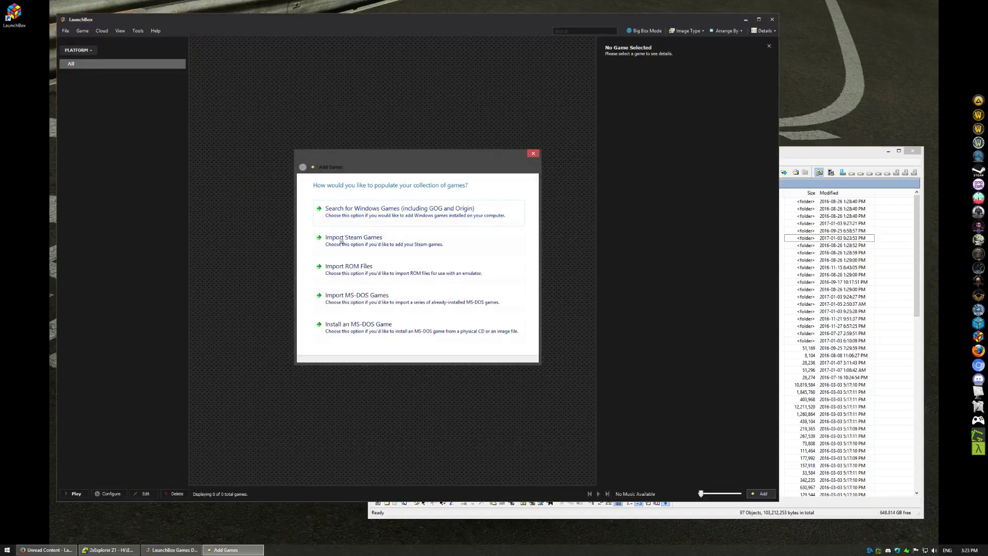
pyautogui.click(533, 152)
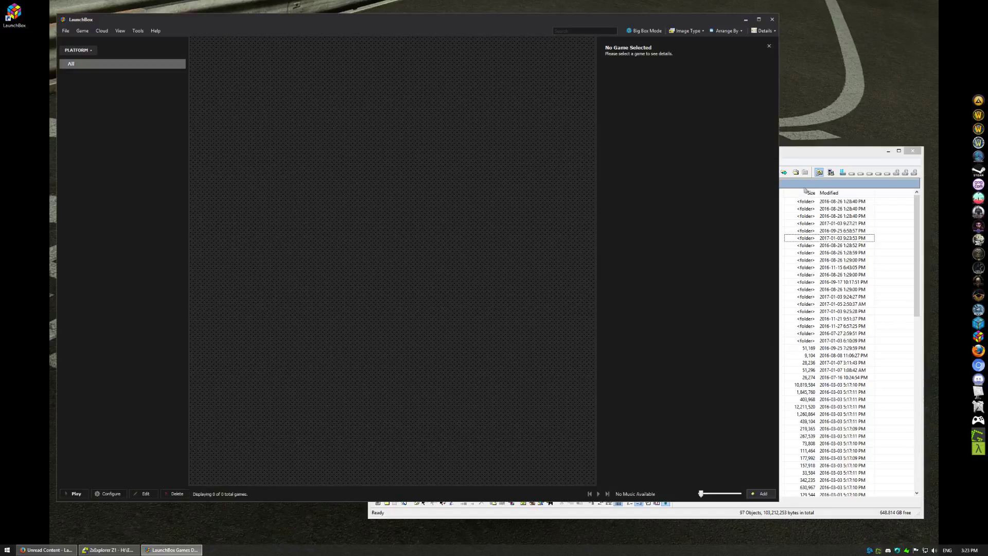
pyautogui.click(796, 159)
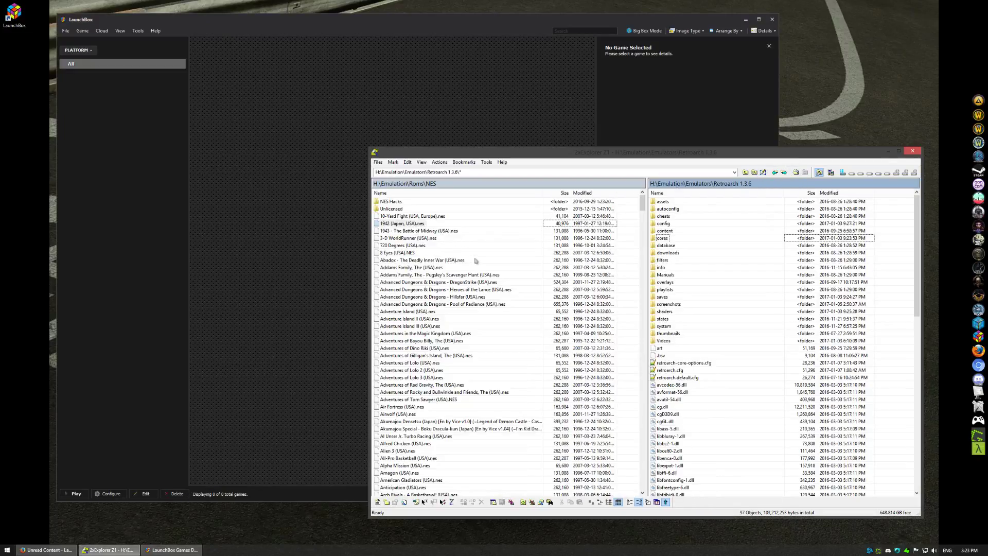
pyautogui.click(415, 232)
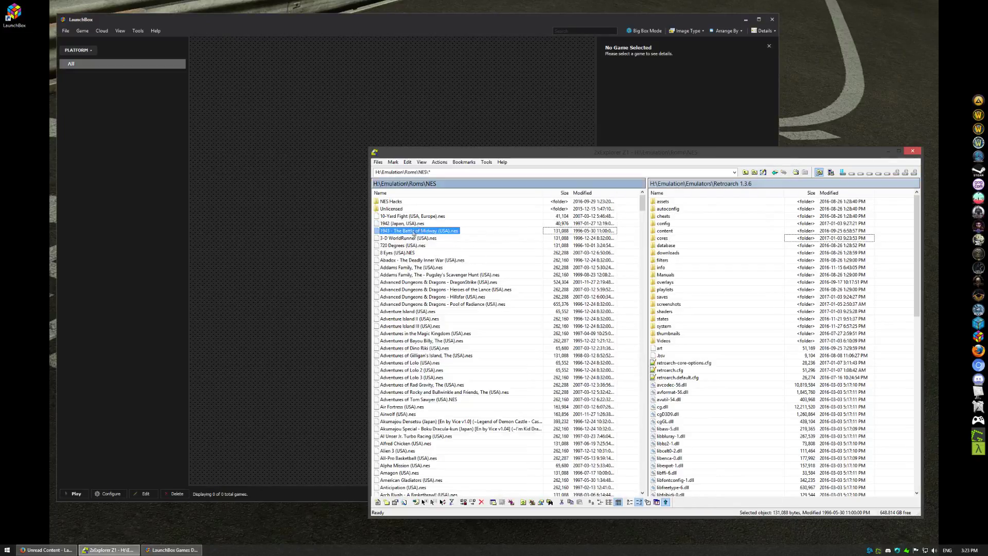
pyautogui.moveTo(413, 232); pyautogui.dragTo(265, 36)
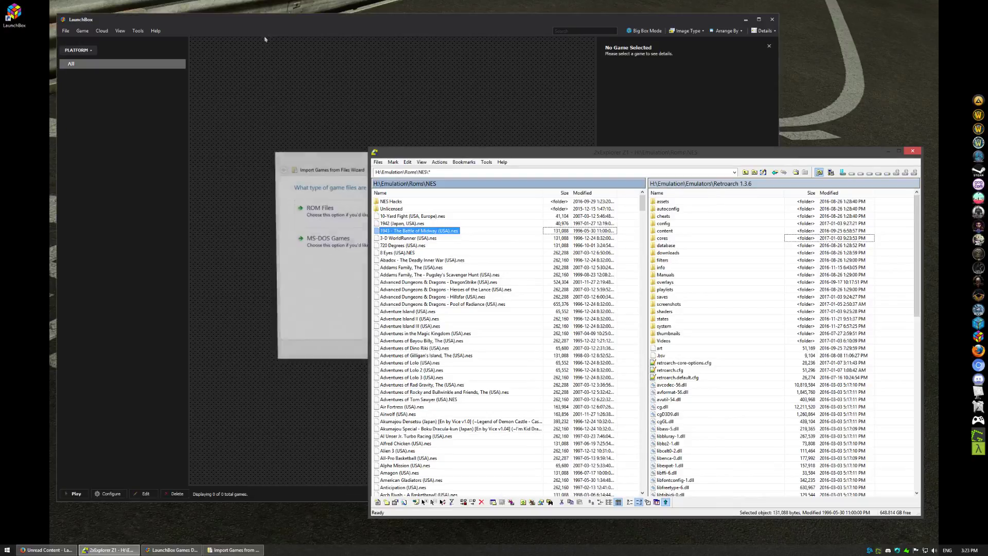
pyautogui.click(339, 210)
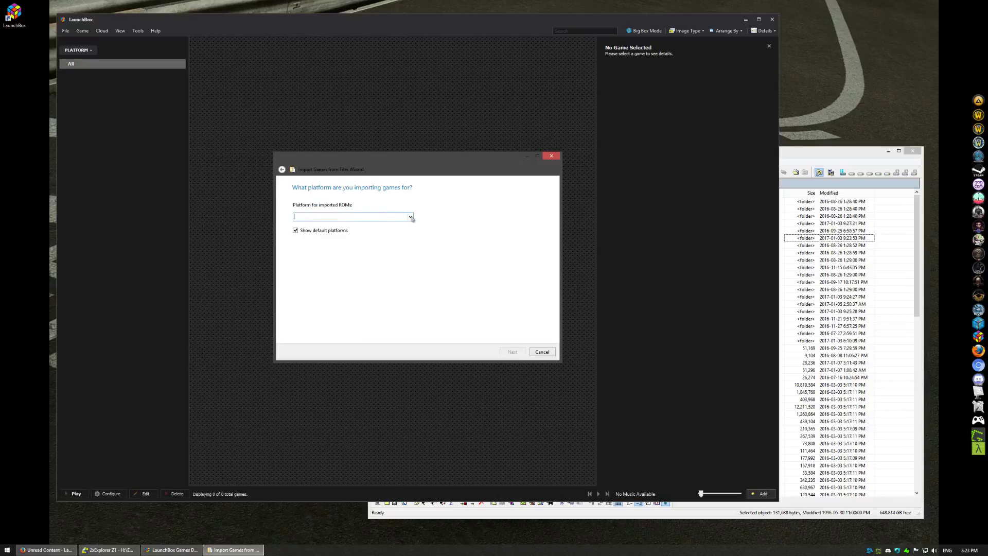
# - Set the platform for the imported ROMs to Nintendo Entertainment System and continue to the emulator choice
pyautogui.click(412, 217)
pyautogui.moveTo(410, 238); pyautogui.dragTo(412, 307)
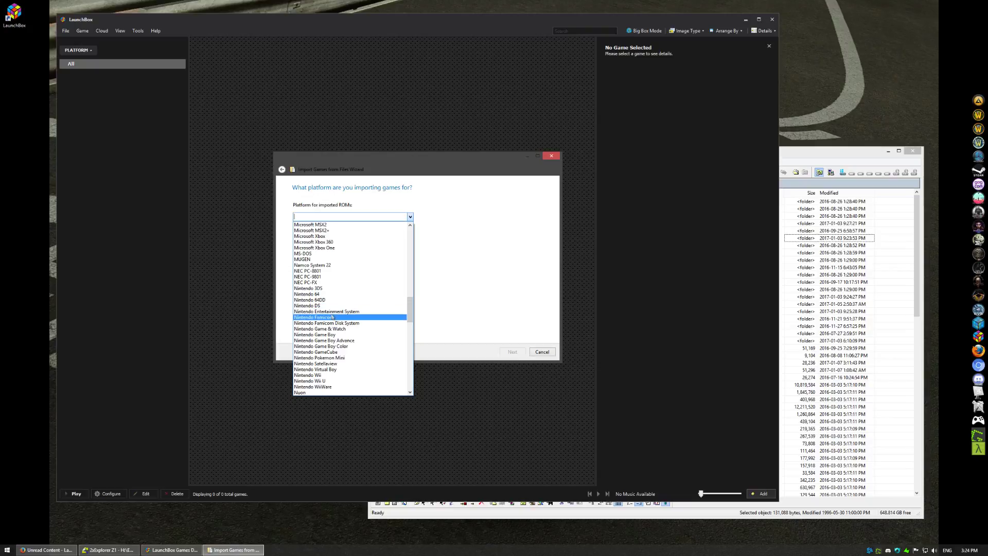
pyautogui.click(335, 312)
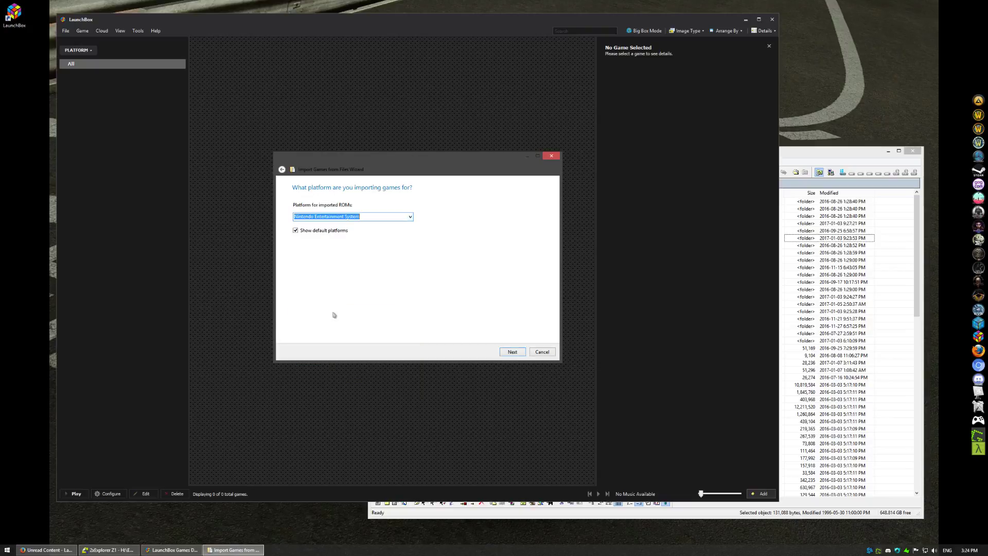
pyautogui.click(508, 353)
# - Check the list of available emulators and start a new emulator entry named Retroarch
pyautogui.click(344, 217)
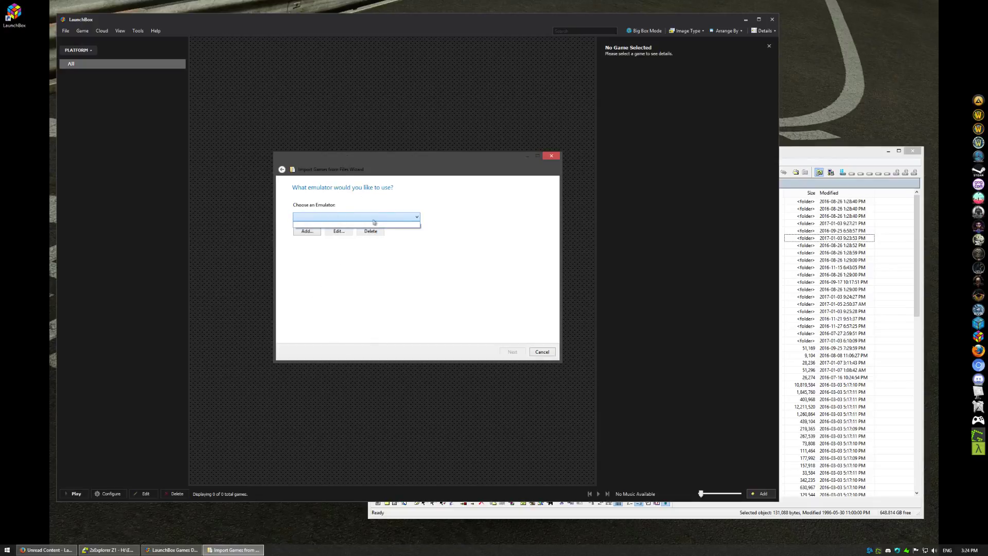
pyautogui.click(378, 203)
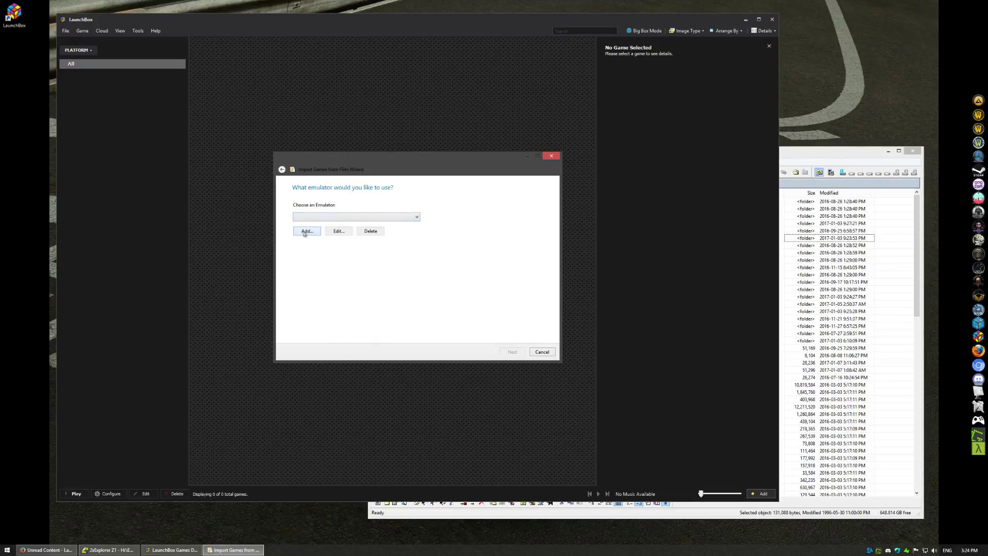
pyautogui.click(306, 231)
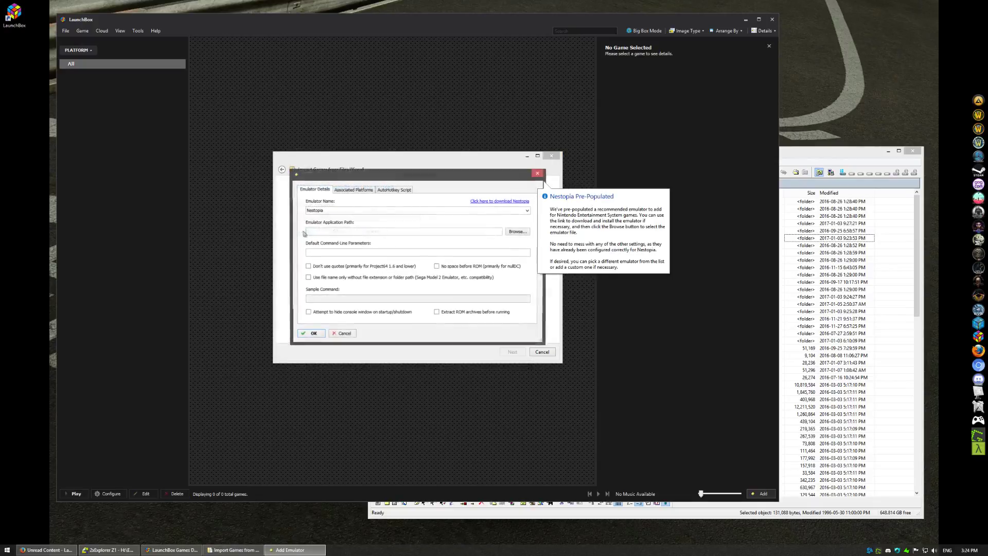
pyautogui.doubleClick(334, 211)
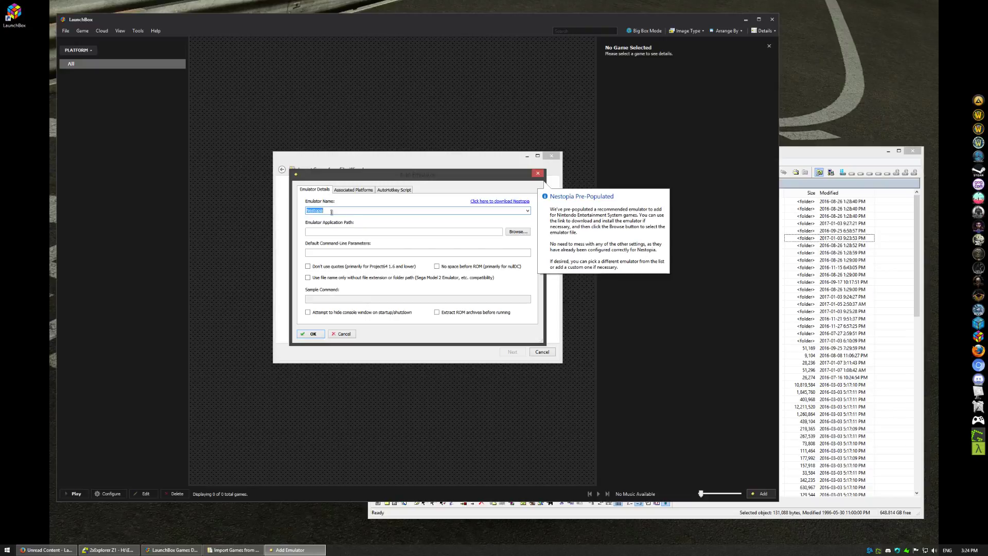
pyautogui.write('Retroarch')
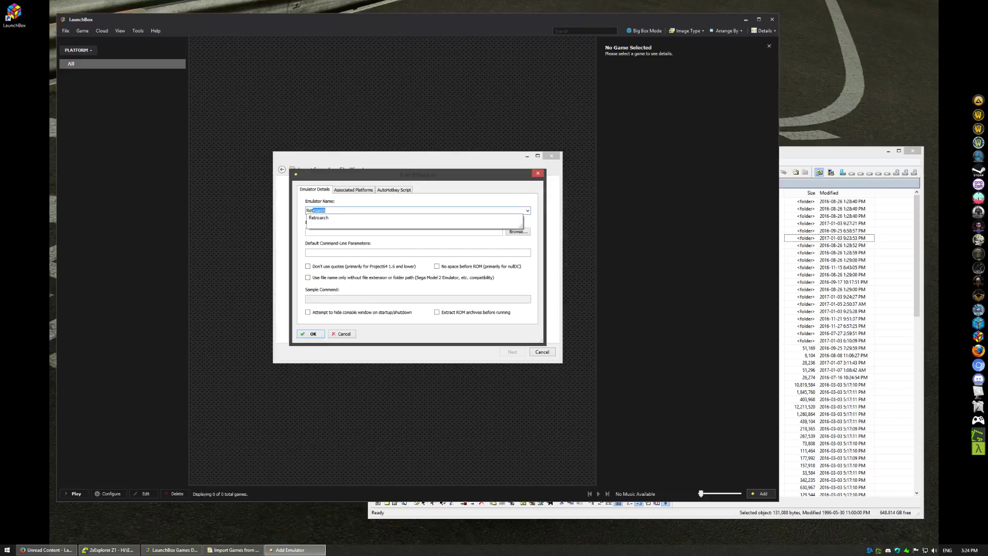
pyautogui.press('Return')
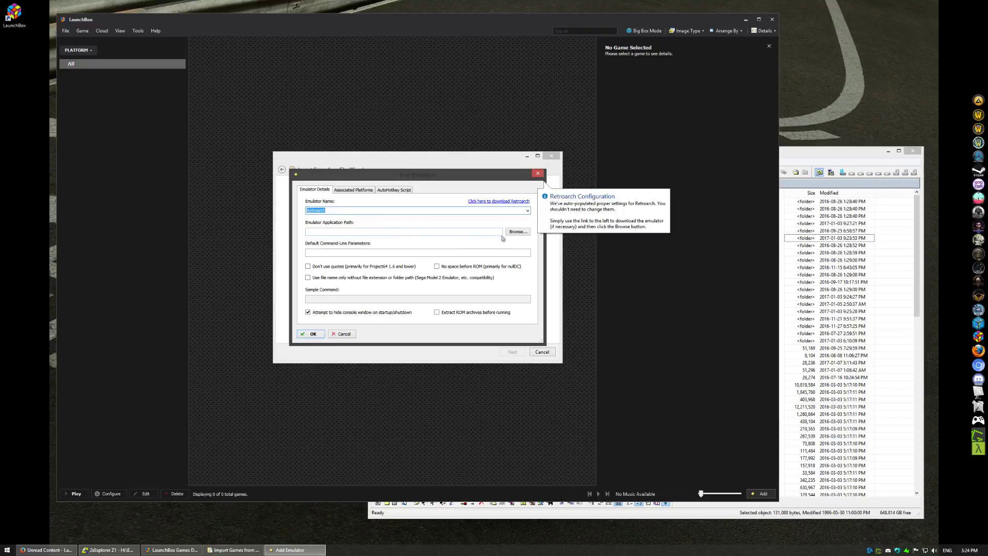
# - Point the Retroarch entry to retroarch.exe in Emulation\Emulators\Retroarch 1.3.6 and toggle the extraction of ROM archives before running
pyautogui.click(517, 232)
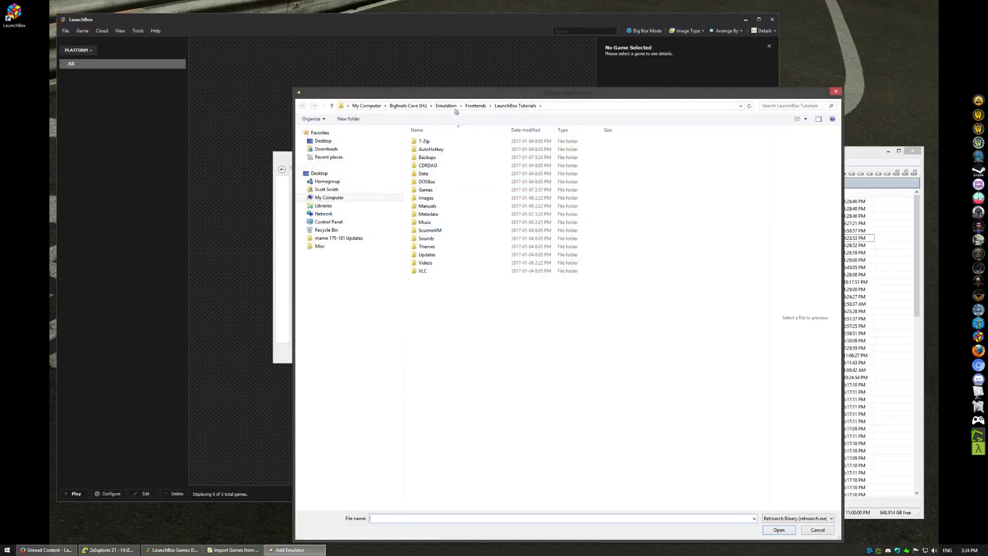
pyautogui.moveTo(496, 96); pyautogui.dragTo(467, 83)
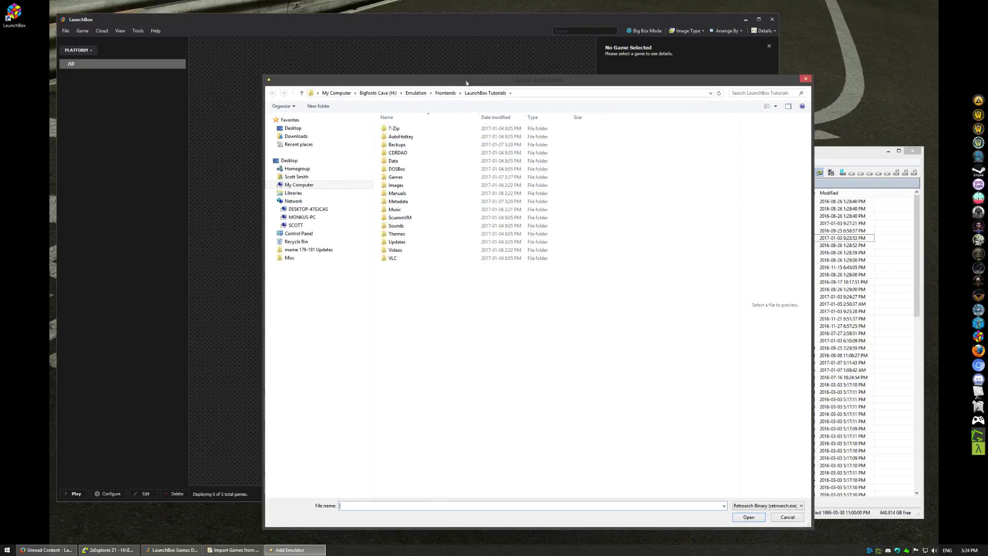
pyautogui.click(416, 92)
pyautogui.doubleClick(407, 154)
pyautogui.scroll(-5, 498, 350)
pyautogui.scroll(-7, 498, 350)
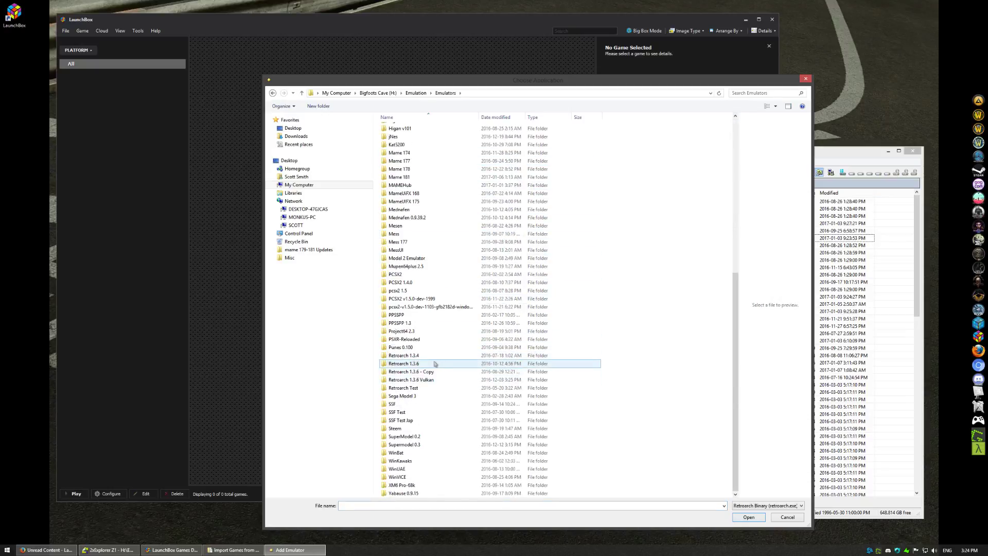
pyautogui.click(434, 363)
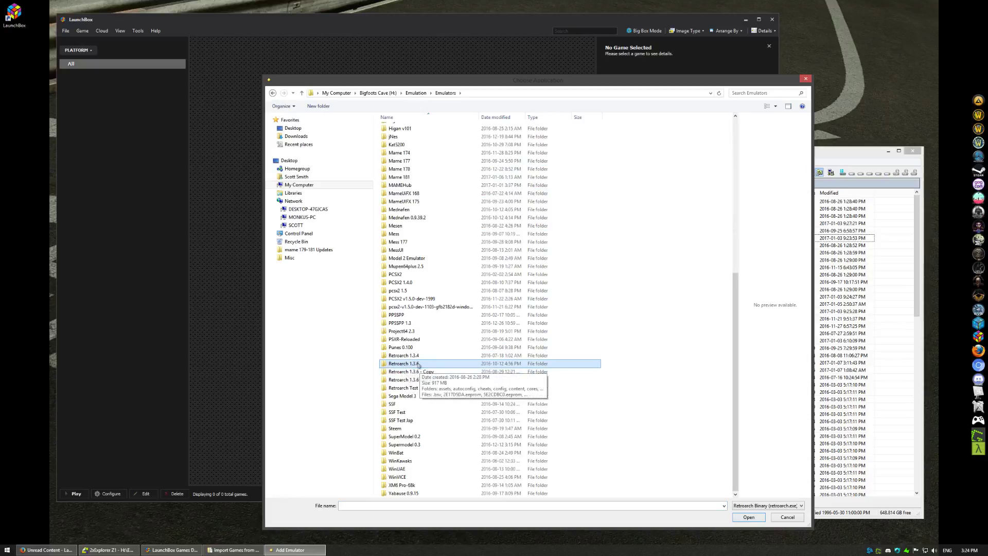
pyautogui.doubleClick(418, 363)
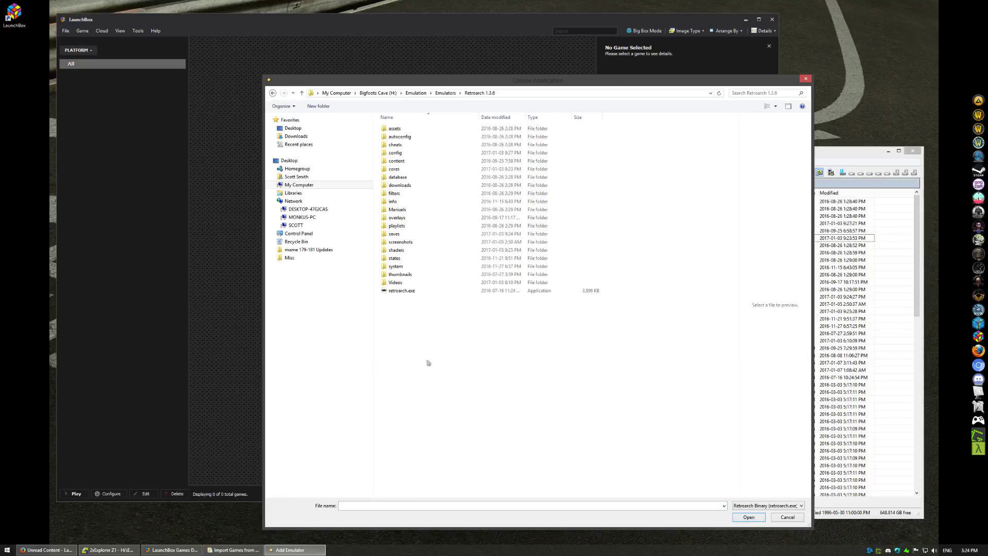
pyautogui.doubleClick(402, 291)
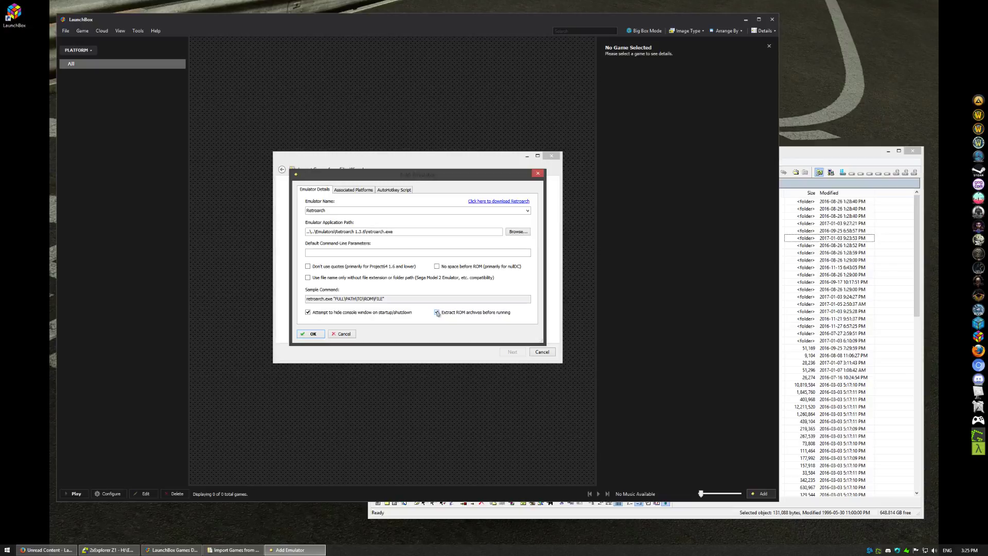
pyautogui.click(437, 312)
# - Examine the default core parameters of the associated platforms, especially Nintendo Entertainment System, and close the emulator form without saving
pyautogui.click(359, 190)
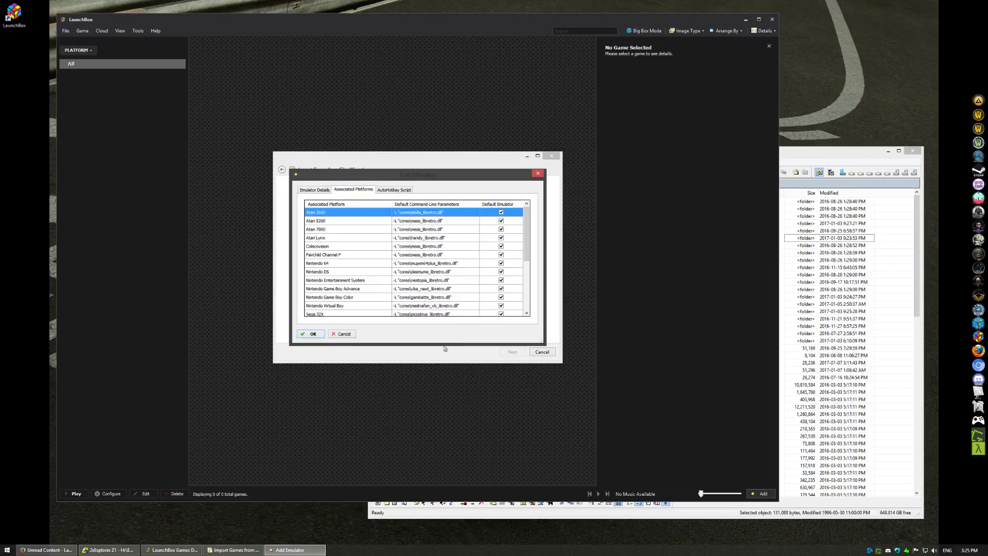
pyautogui.moveTo(444, 349); pyautogui.dragTo(443, 445)
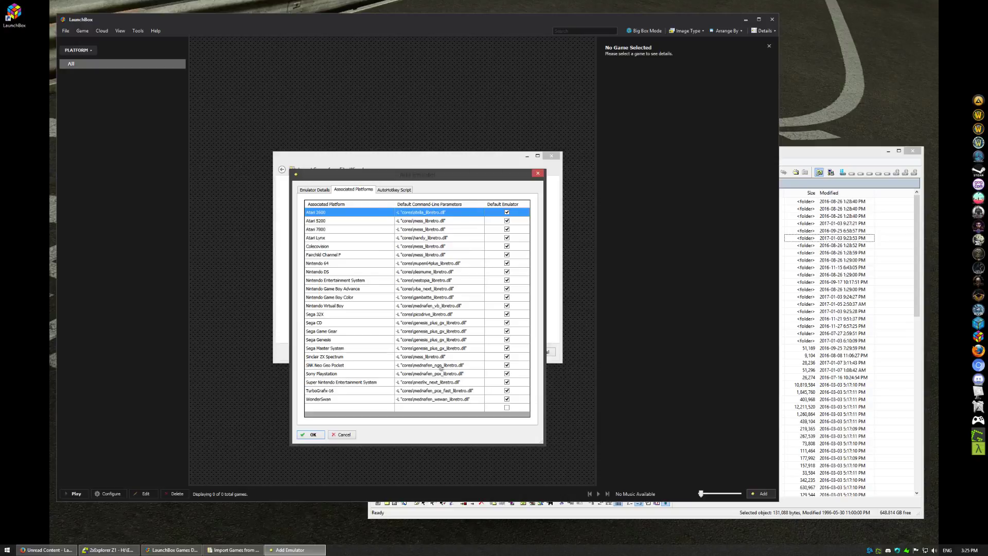
pyautogui.click(412, 282)
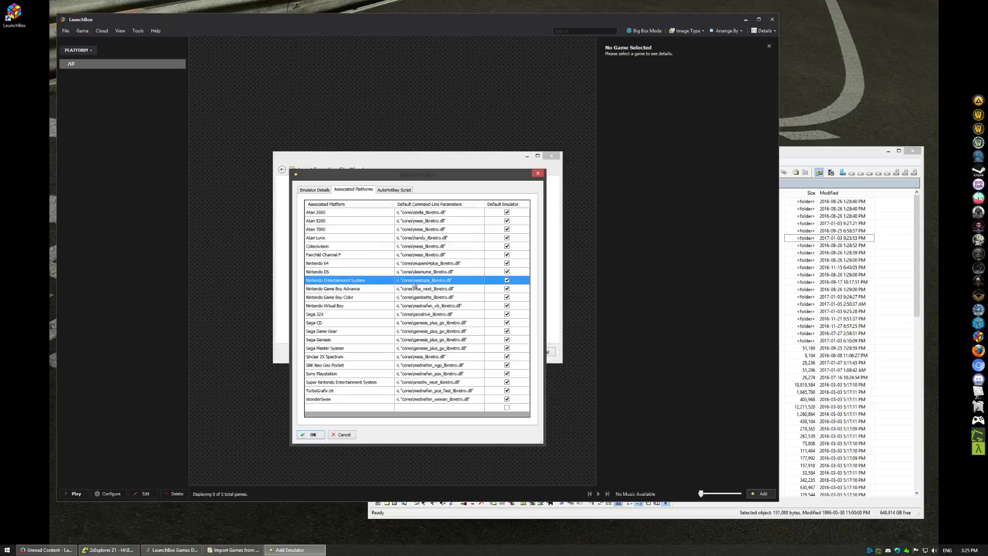
pyautogui.click(417, 282)
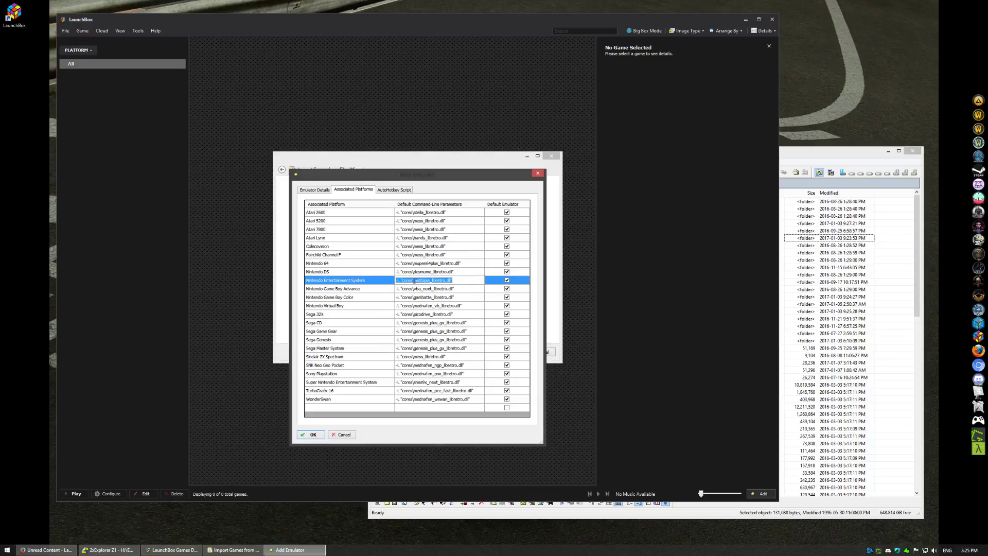
pyautogui.moveTo(414, 281); pyautogui.dragTo(451, 281)
pyautogui.click(459, 279)
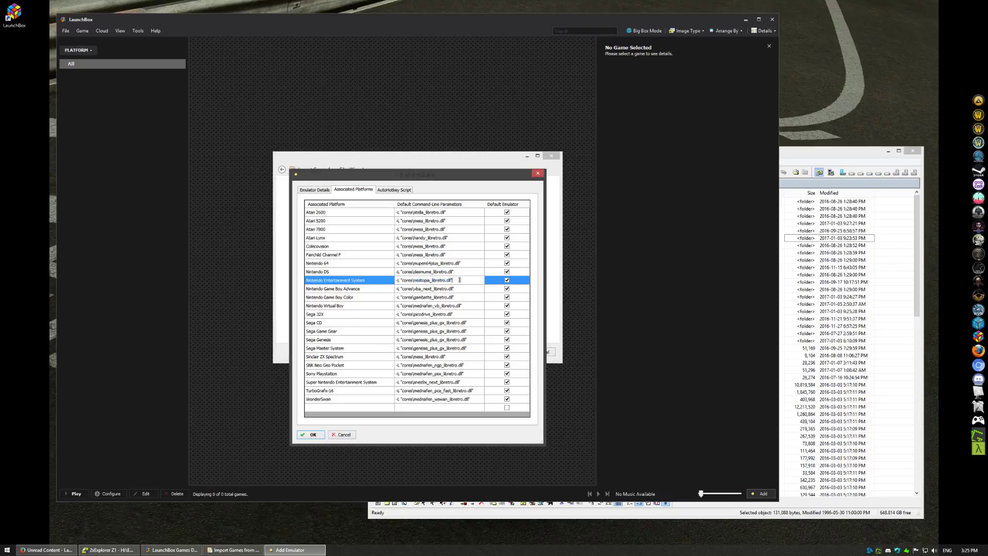
pyautogui.click(324, 435)
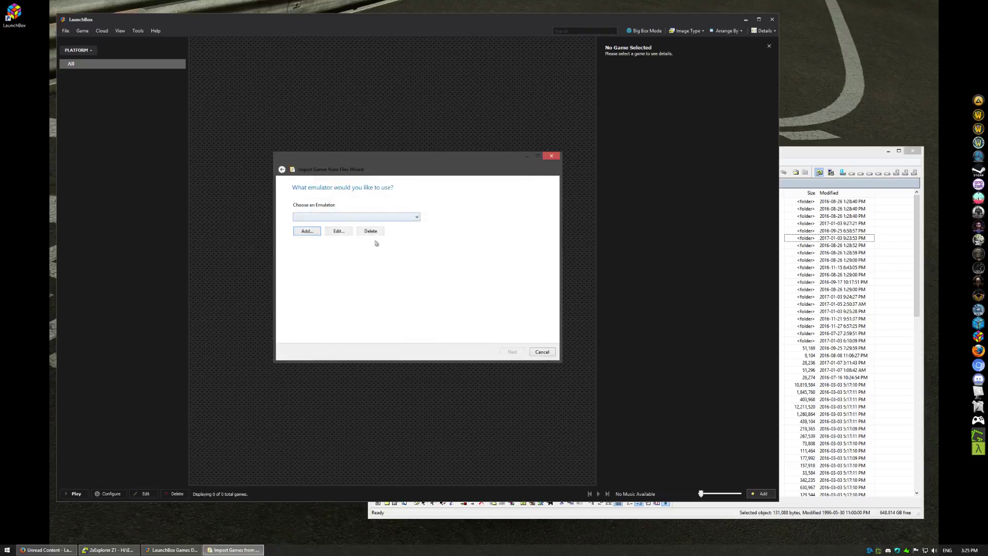
# - Add an emulator again, replacing the suggested emulator name with Retroarch
pyautogui.click(315, 232)
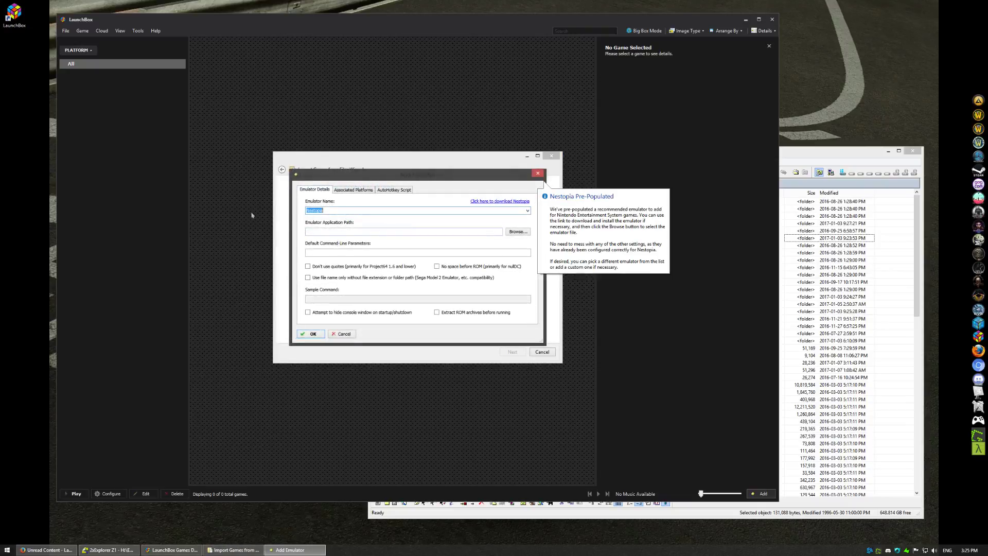
pyautogui.write('Retroarch')
pyautogui.press('Return')
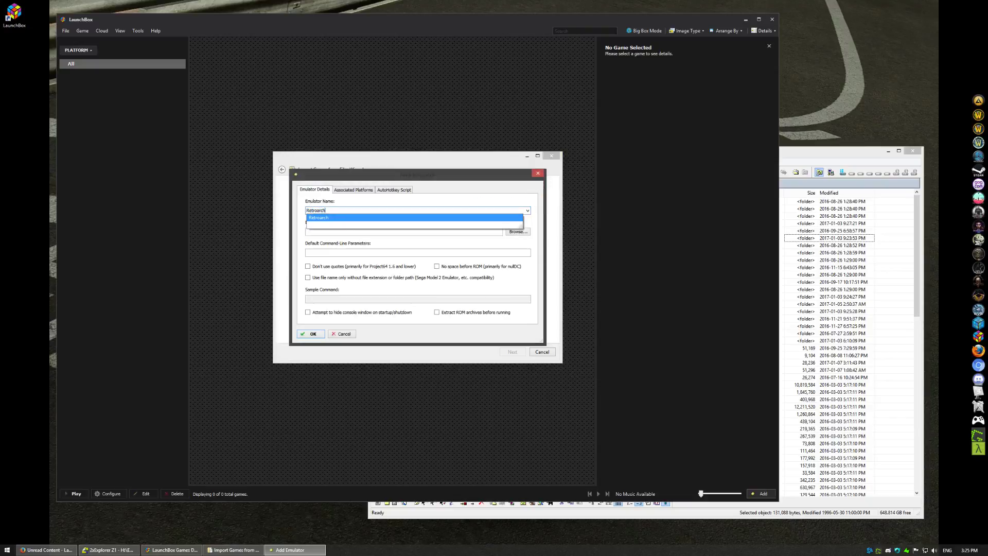
# - Set the emulator application path to retroarch.exe in Emulation\Emulators\Retroarch 1.3.6 and save the emulator
pyautogui.click(517, 233)
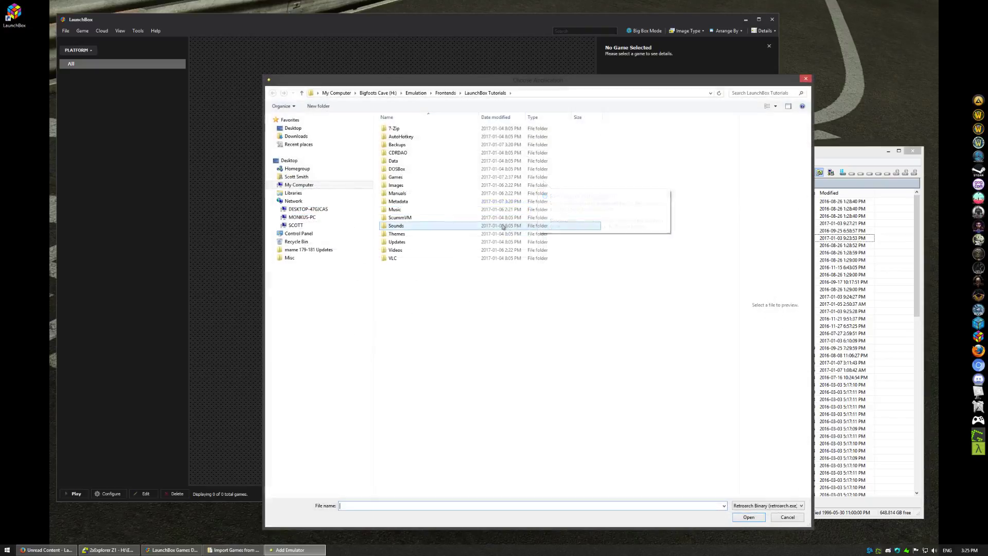
pyautogui.click(416, 94)
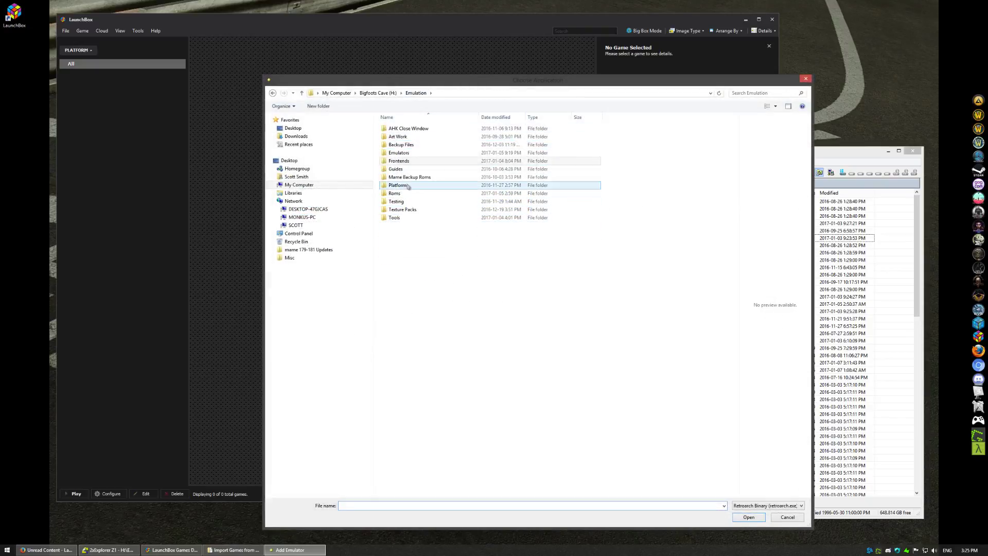
pyautogui.doubleClick(398, 152)
pyautogui.scroll(-3, 476, 312)
pyautogui.scroll(-8, 476, 312)
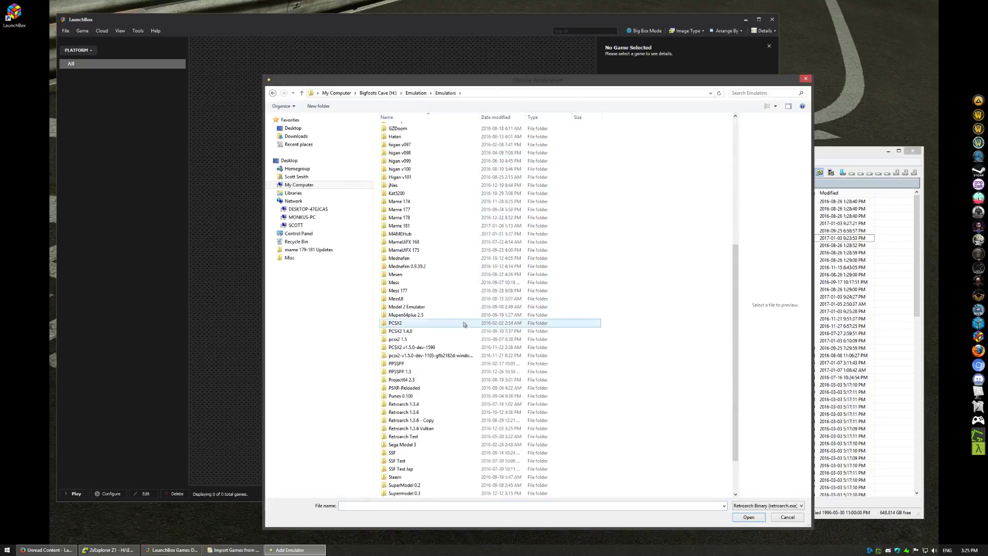
pyautogui.click(418, 364)
pyautogui.doubleClick(417, 364)
pyautogui.doubleClick(399, 290)
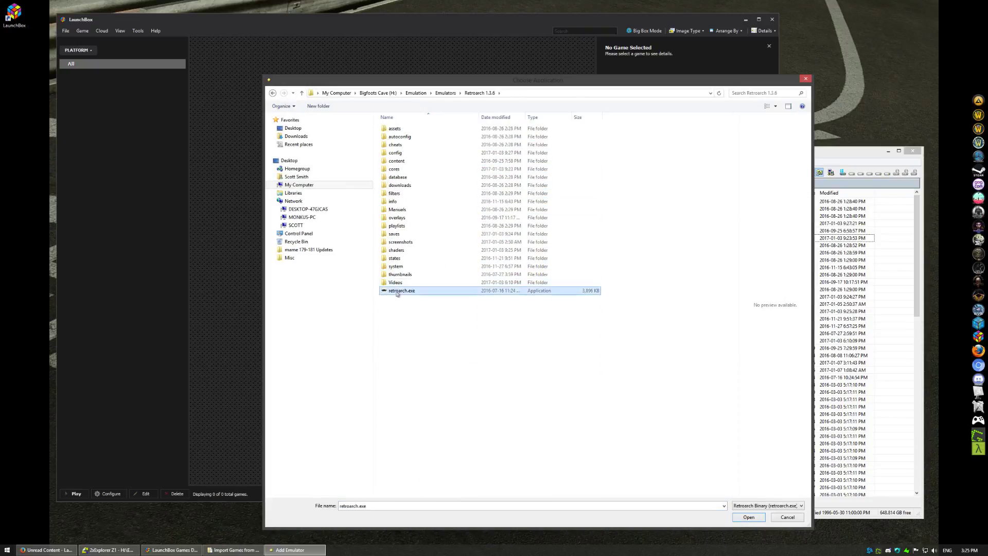
pyautogui.click(315, 334)
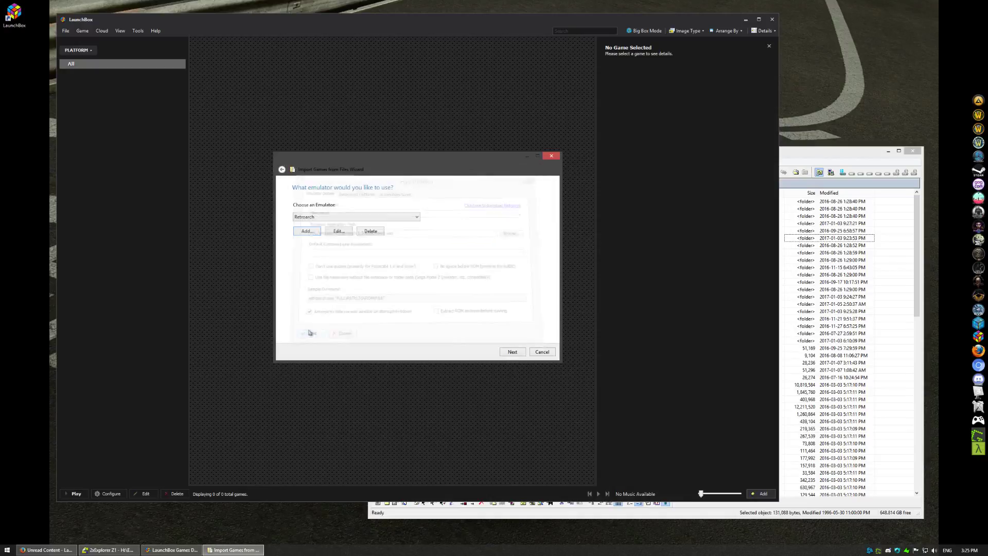
# - Keep Retroarch as the emulator, use the files in their current location, and accept the LaunchBox Games Database metadata and all image types
pyautogui.click(513, 352)
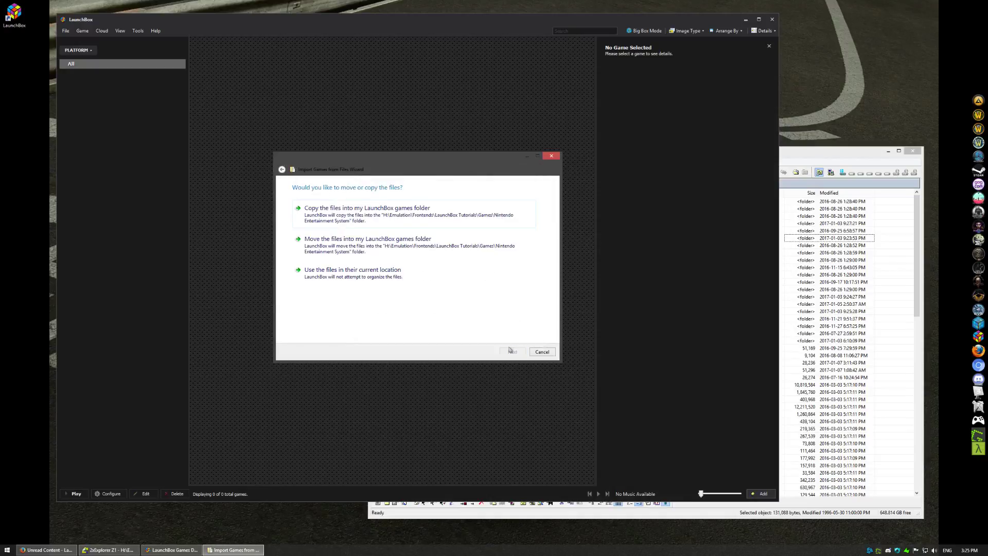
pyautogui.click(353, 277)
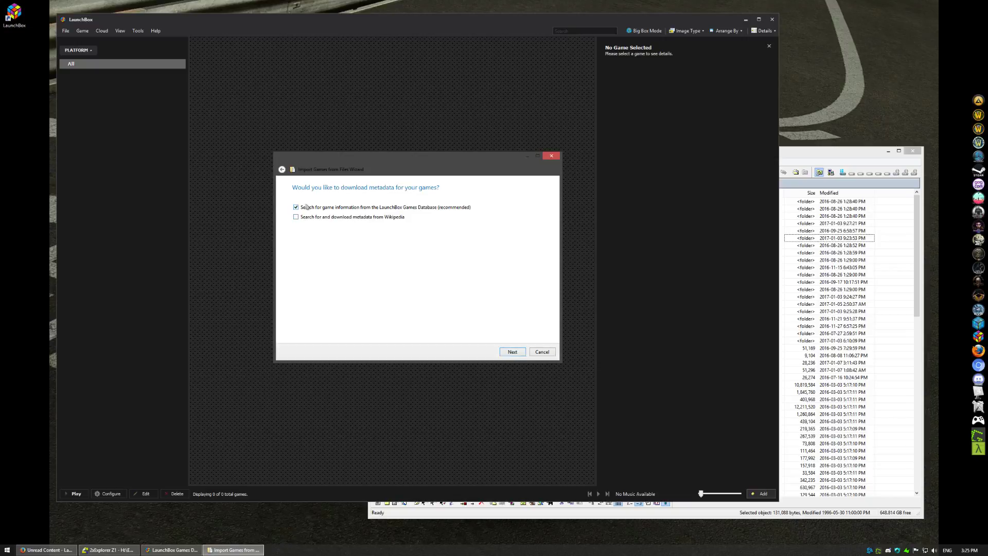
pyautogui.click(512, 352)
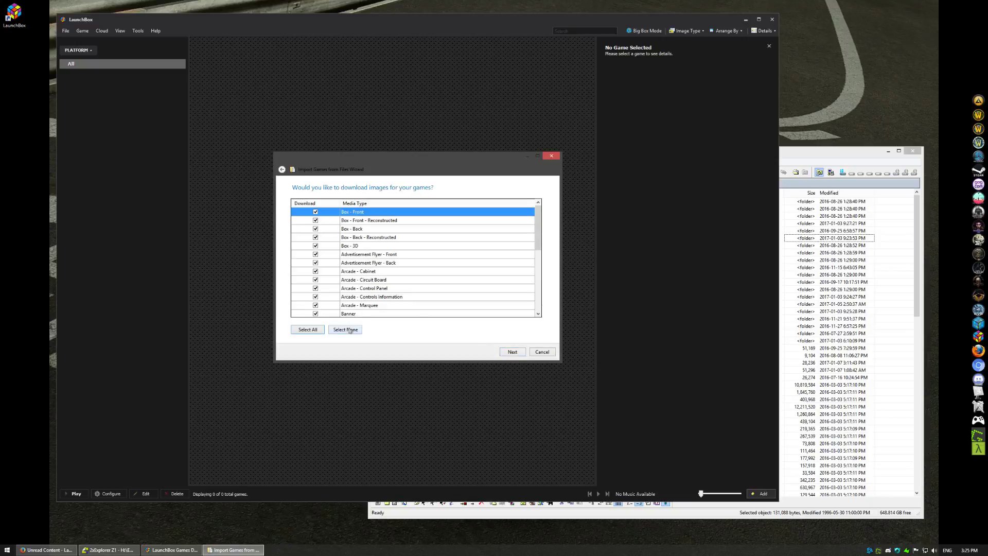
pyautogui.click(508, 355)
pyautogui.click(511, 355)
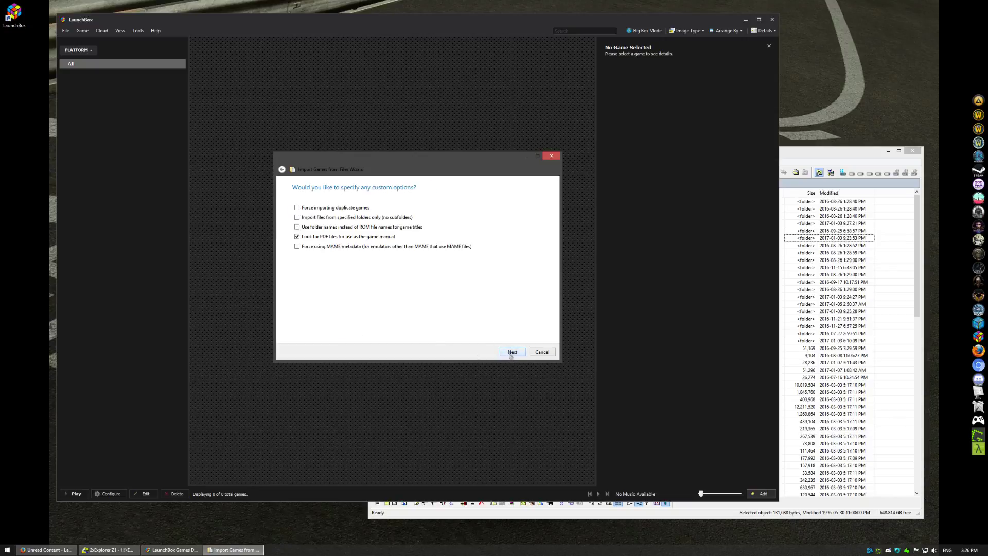
# - Keep the search for PDF game manuals enabled and finish importing 1943: The Battle of Midway
pyautogui.click(297, 236)
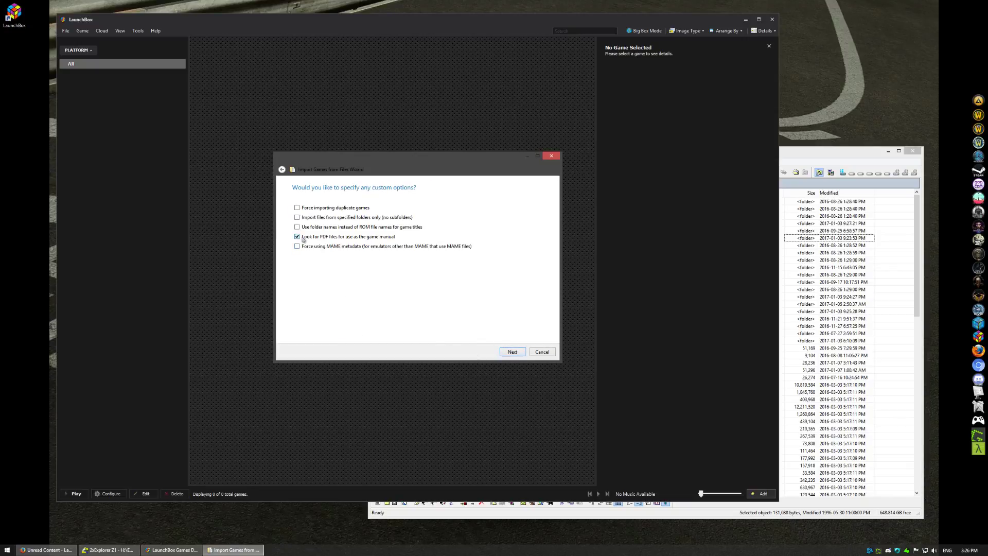
pyautogui.click(509, 353)
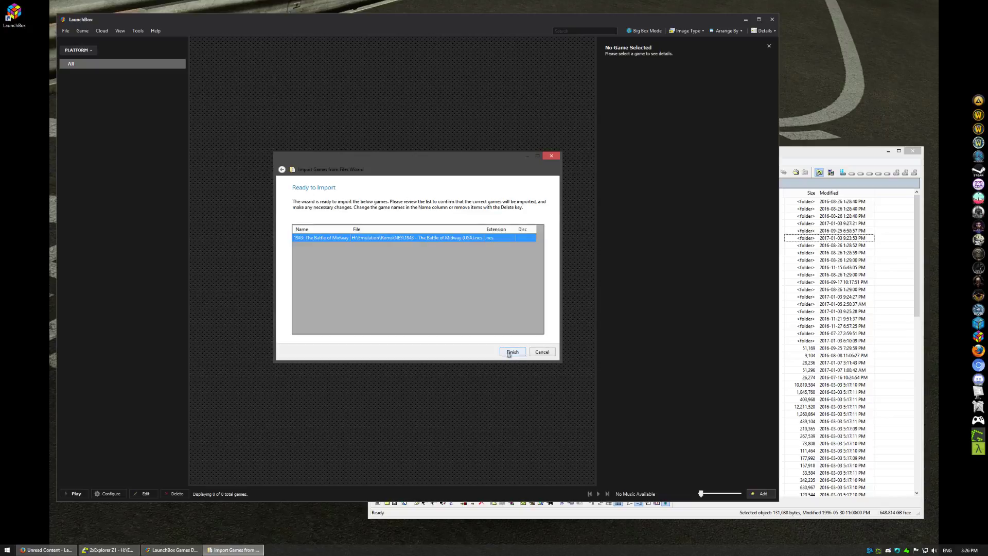
pyautogui.click(511, 352)
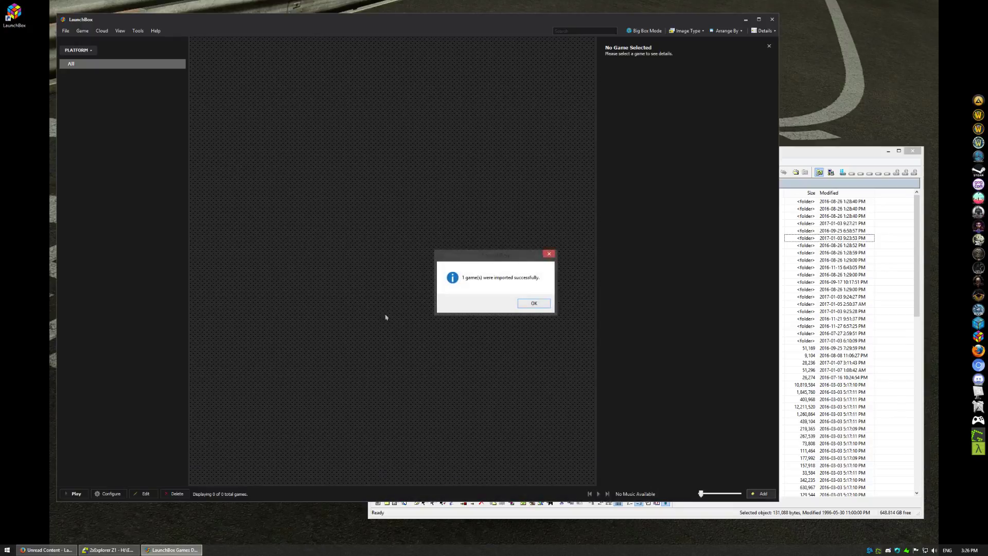
pyautogui.click(535, 305)
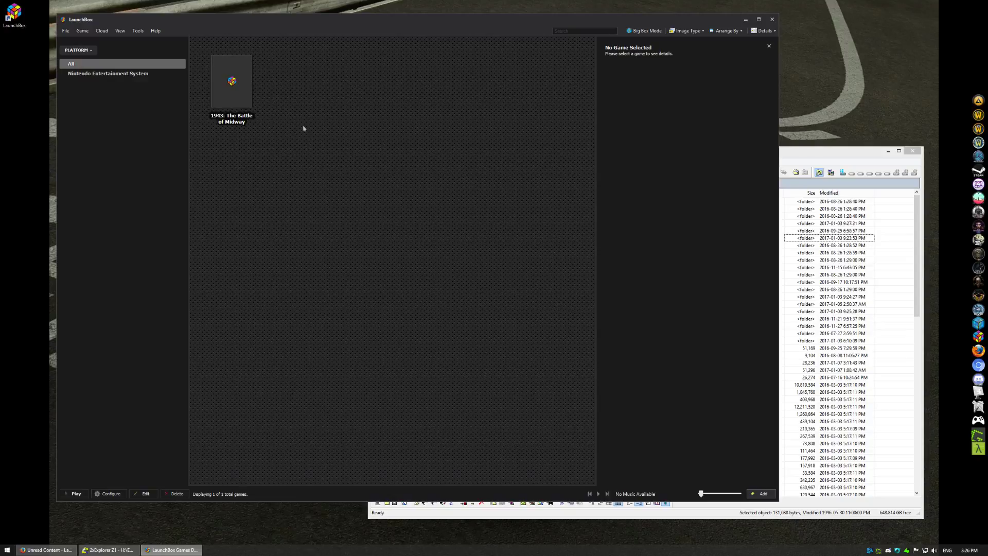
# - Edit the imported game 1943: The Battle of Midway and open the settings of its Retroarch emulator
pyautogui.rightClick(237, 98)
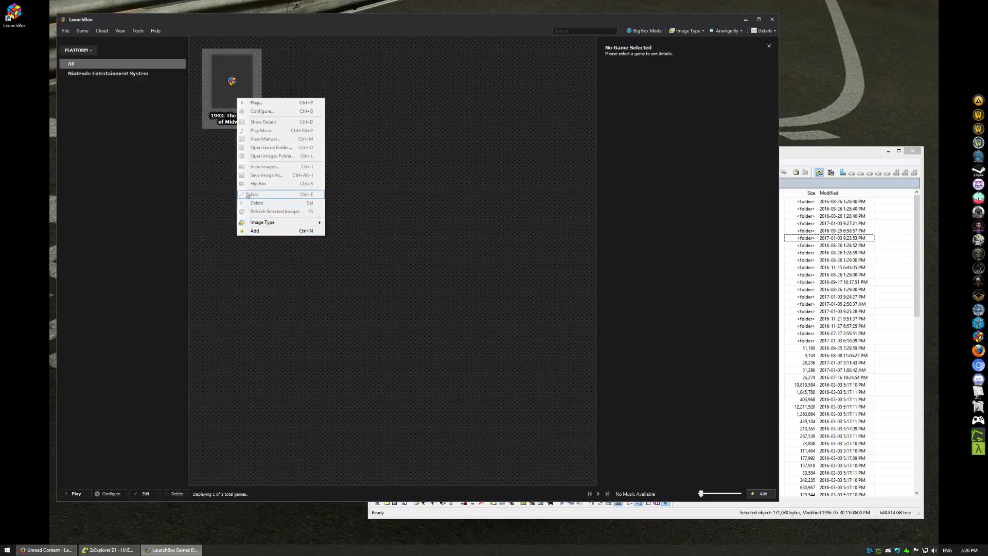
pyautogui.click(203, 100)
pyautogui.rightClick(225, 89)
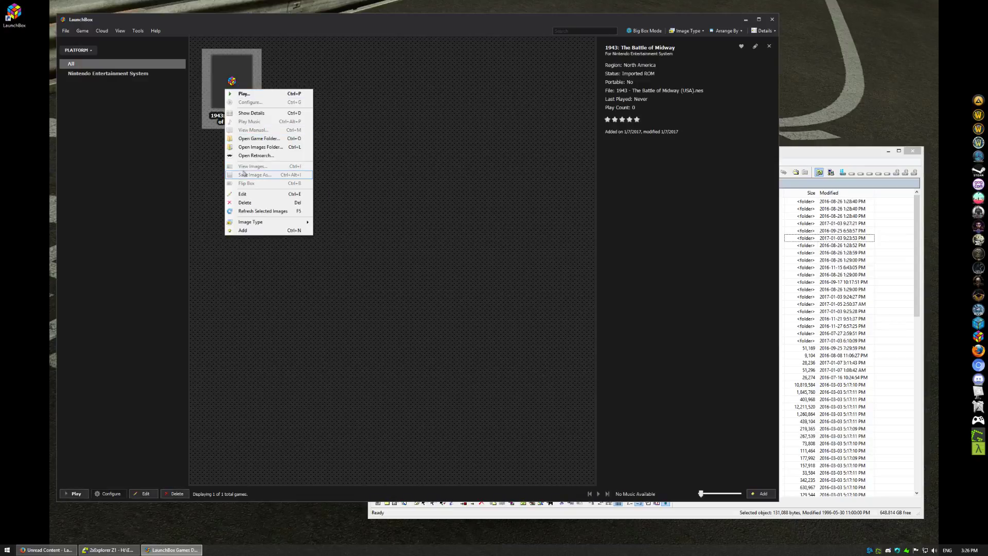
pyautogui.click(246, 194)
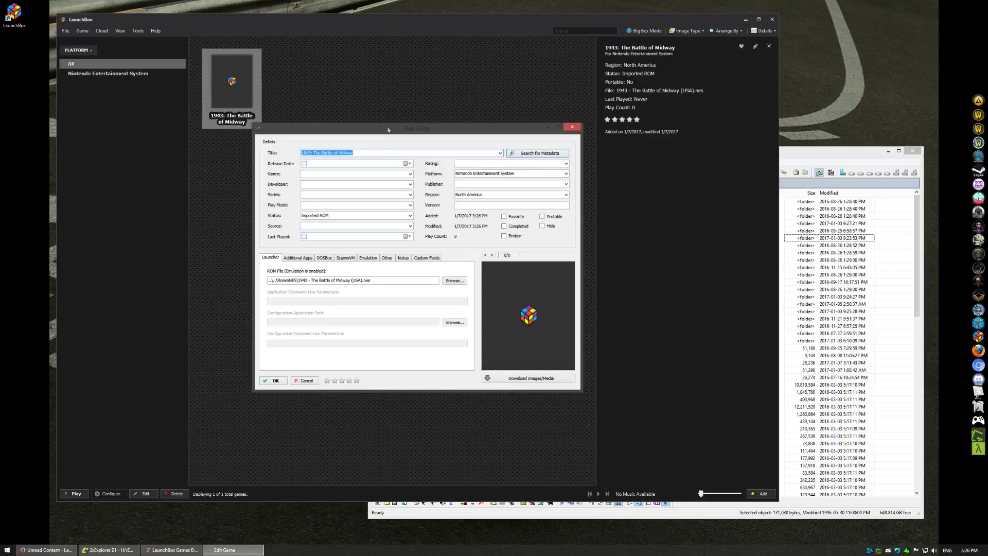
pyautogui.click(369, 257)
pyautogui.click(313, 310)
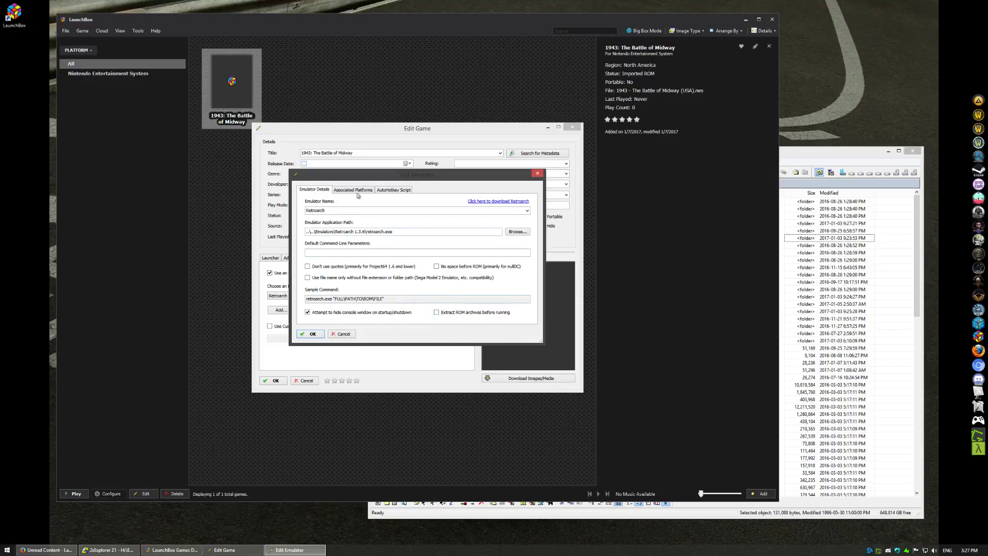
# - Enlarge the emulator form to show its associated platforms and select the Nintendo Entertainment System entry
pyautogui.click(345, 190)
pyautogui.moveTo(400, 344); pyautogui.dragTo(395, 449)
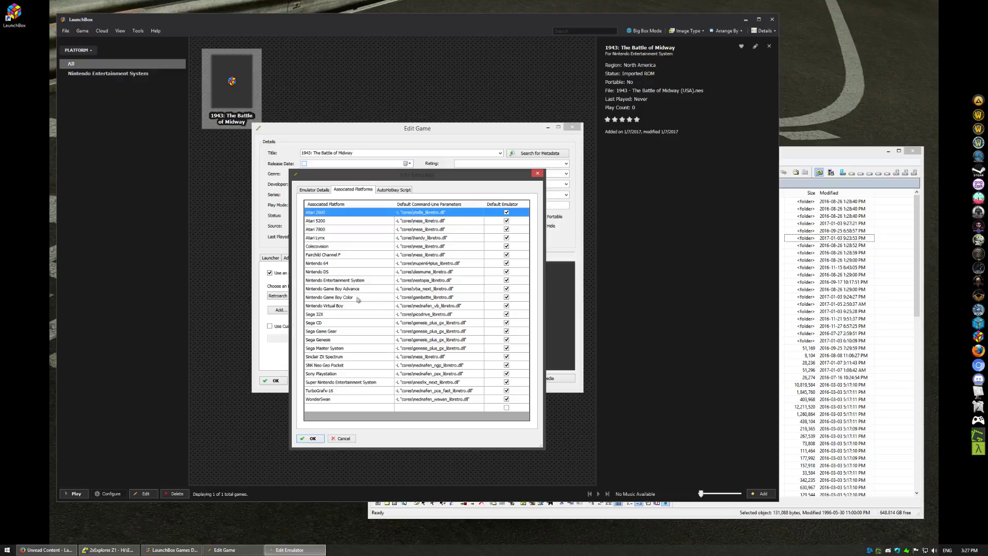
pyautogui.click(339, 282)
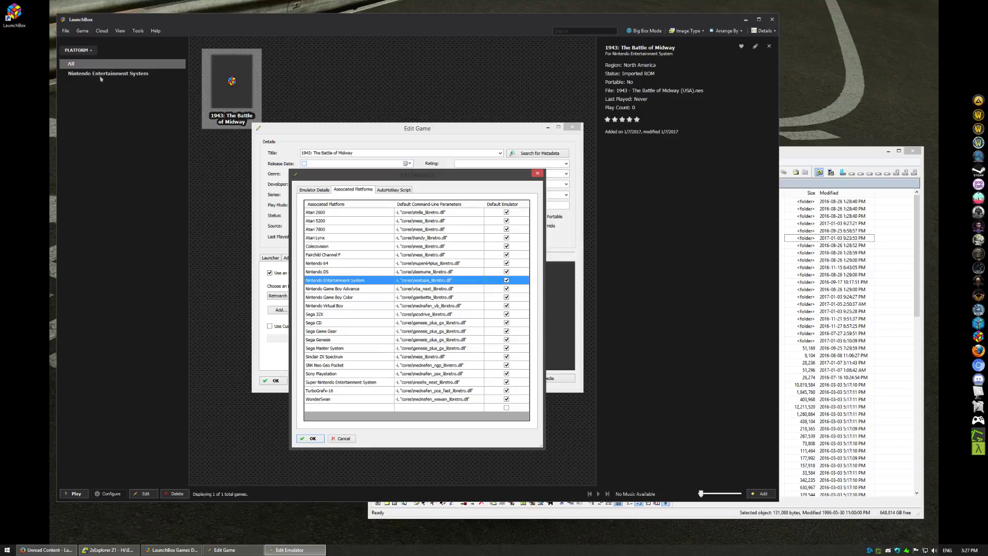
# - Try renaming the Nintendo Entertainment System platform entry to NES, and restore its full name
pyautogui.click(374, 280)
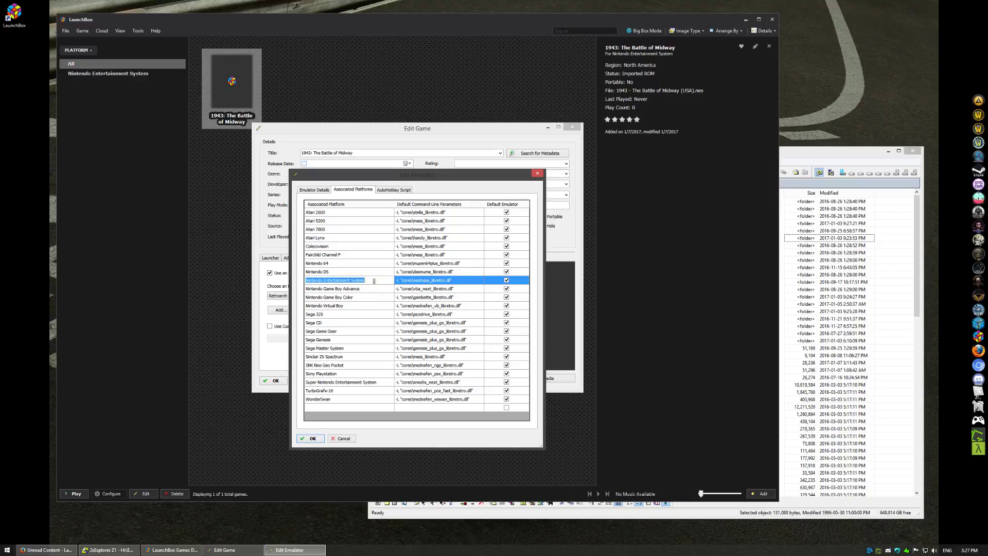
pyautogui.click(374, 281)
pyautogui.moveTo(374, 281); pyautogui.dragTo(255, 281)
pyautogui.write('NES')
pyautogui.moveTo(323, 280); pyautogui.dragTo(240, 277)
pyautogui.write('-L "cores\\nestopia_libretro.dll"\tTrue')
pyautogui.hotkey('ctrl', 'z')
pyautogui.press('BackSpace')
pyautogui.write('N')
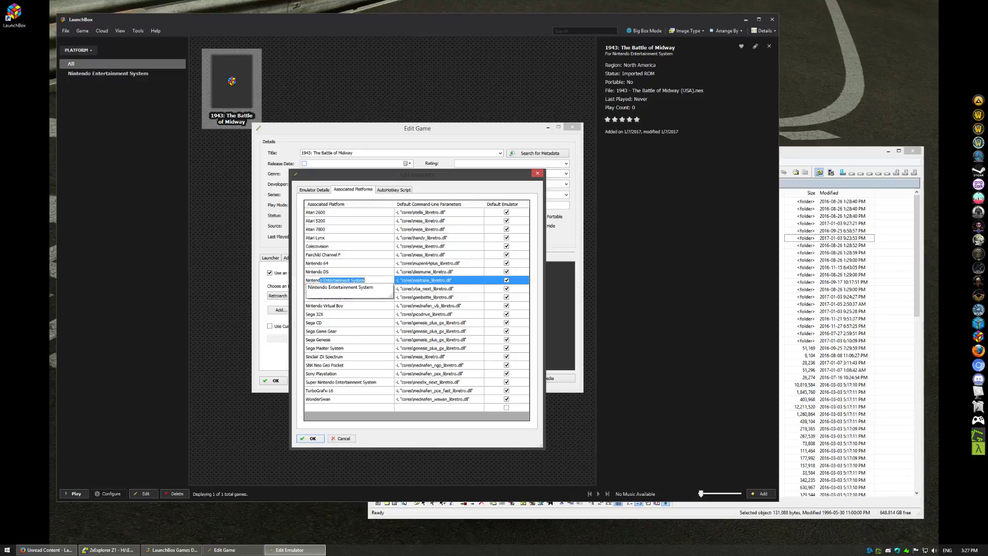
pyautogui.write('intendo')
pyautogui.press('Return')
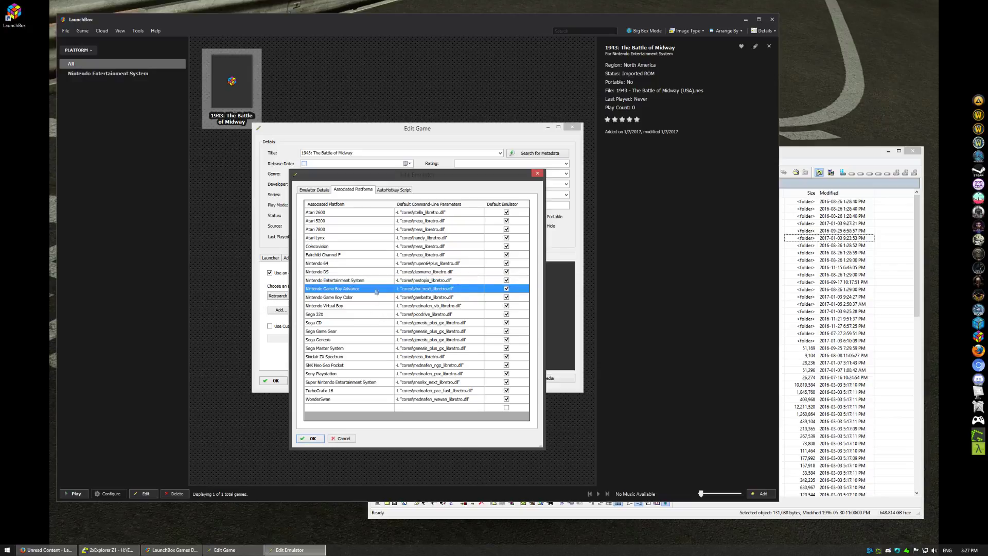
pyautogui.click(377, 282)
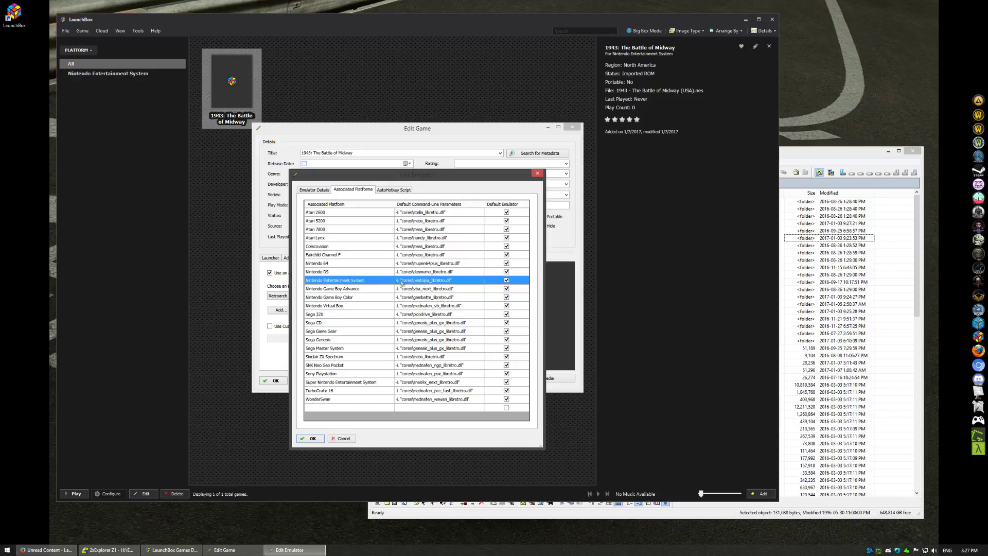
# - Switch to the 2xExplorer file manager and copy the file name fceumm_libretro.dll from the Retroarch 1.3.6 cores folder
pyautogui.click(896, 342)
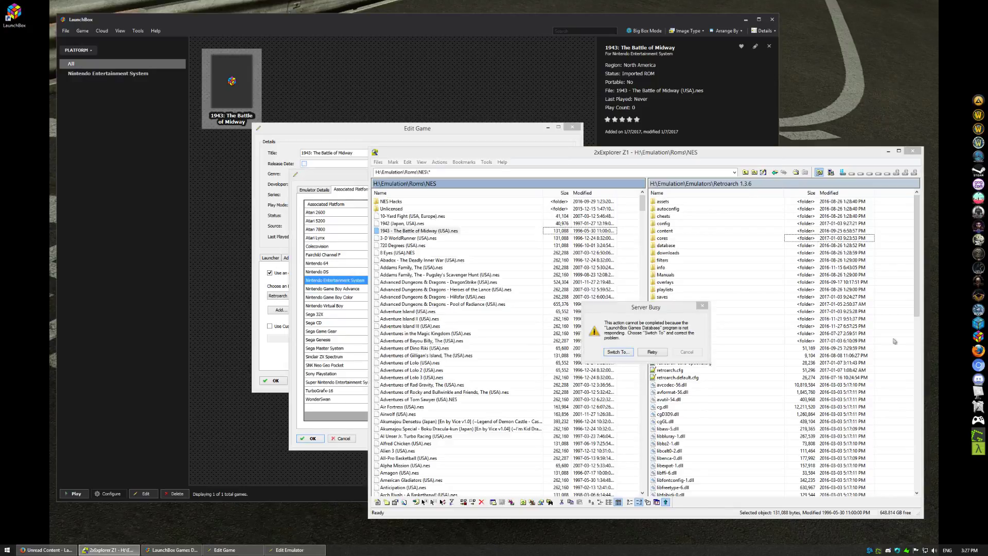
pyautogui.click(624, 353)
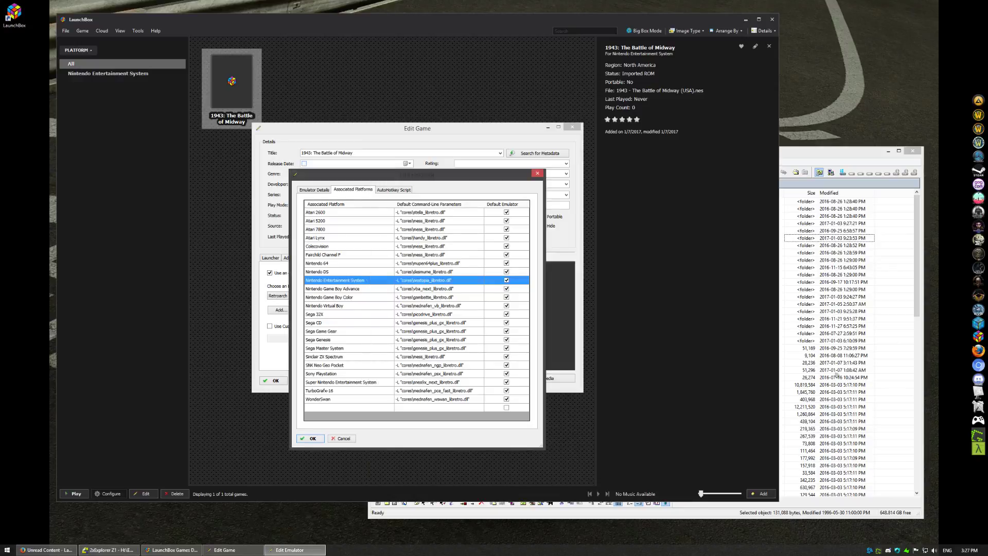
pyautogui.doubleClick(663, 238)
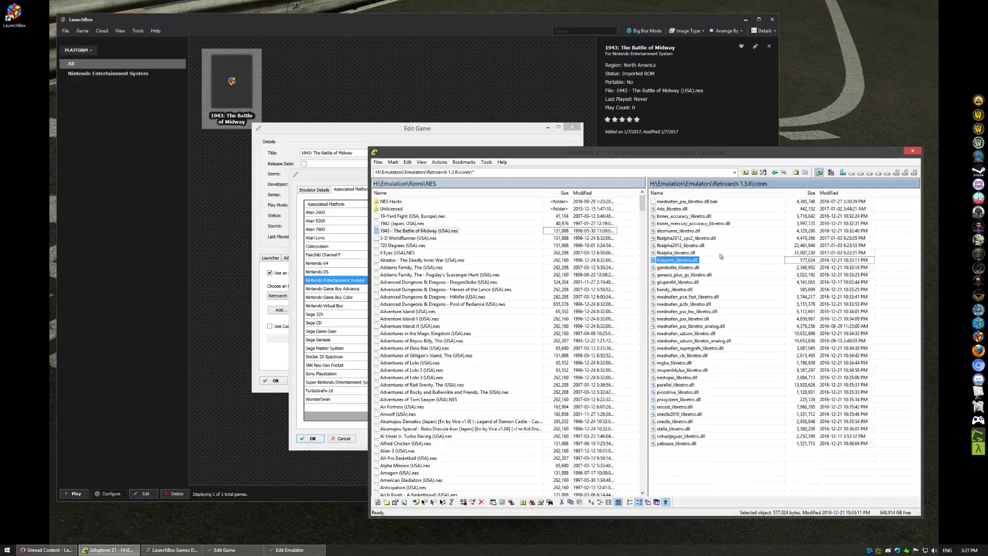
pyautogui.click(679, 260)
pyautogui.rightClick(692, 260)
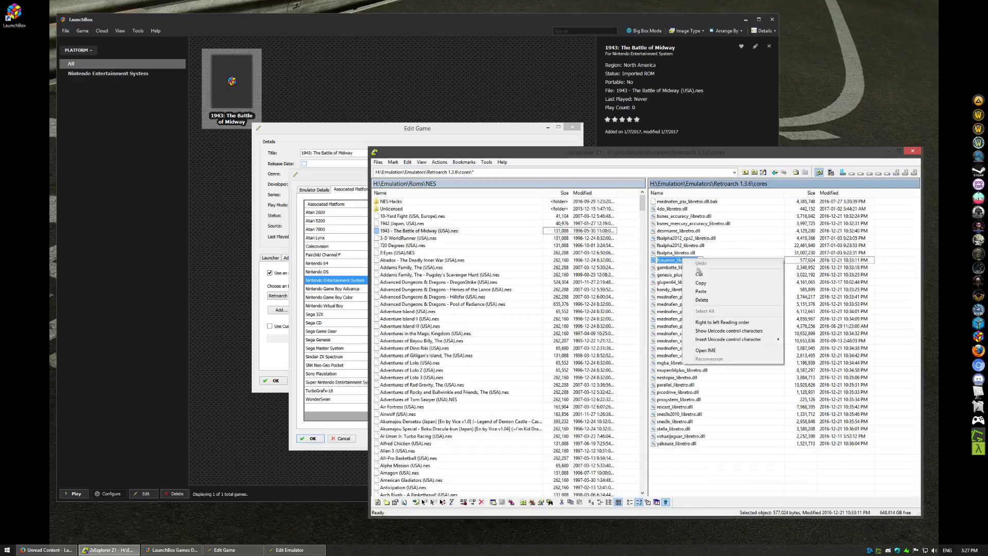
pyautogui.click(701, 283)
# - Back in LaunchBox, try fceumm_libretro.dll as the Nintendo Entertainment System core in the default command-line parameters and discard the emulator changes
pyautogui.click(356, 190)
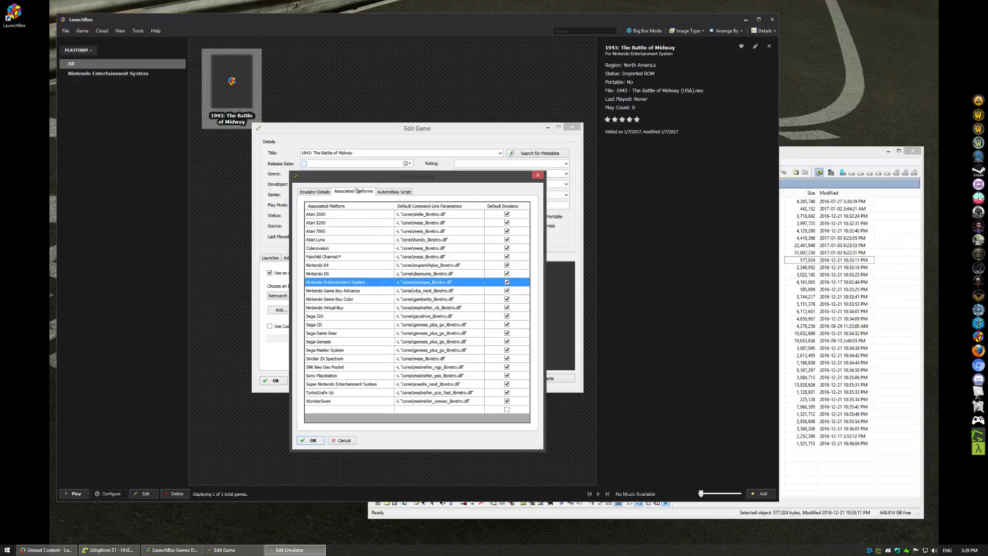
pyautogui.click(407, 282)
pyautogui.moveTo(414, 282); pyautogui.dragTo(452, 283)
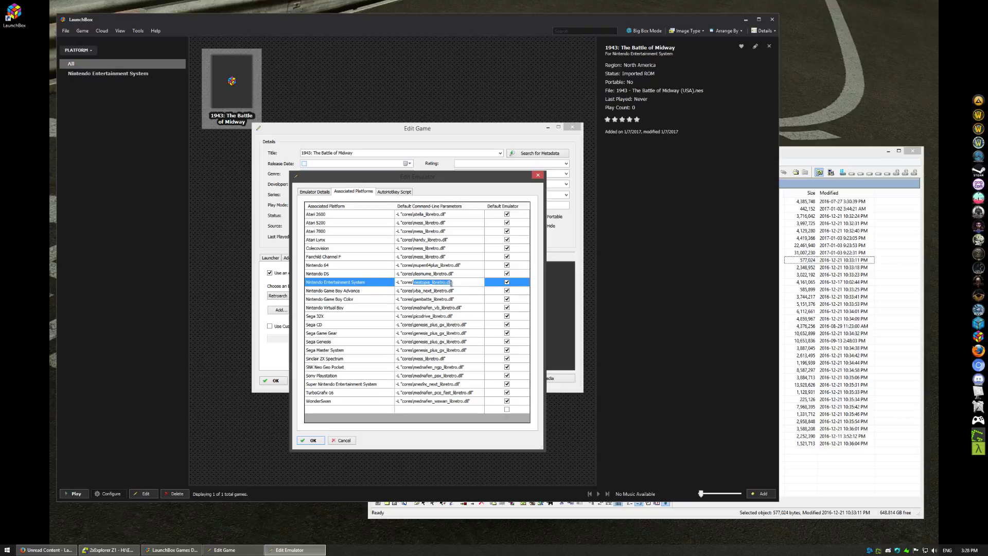
pyautogui.hotkey('ctrl', 'v')
pyautogui.click(343, 441)
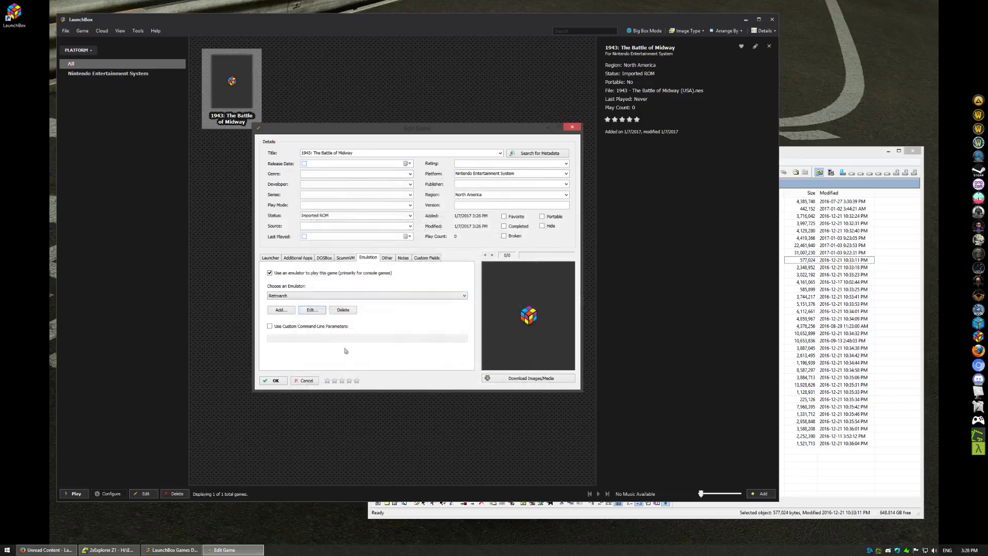
# - Check the Nintendo Entertainment System core parameters in the Retroarch emulator settings and close them without saving
pyautogui.click(317, 310)
pyautogui.click(351, 190)
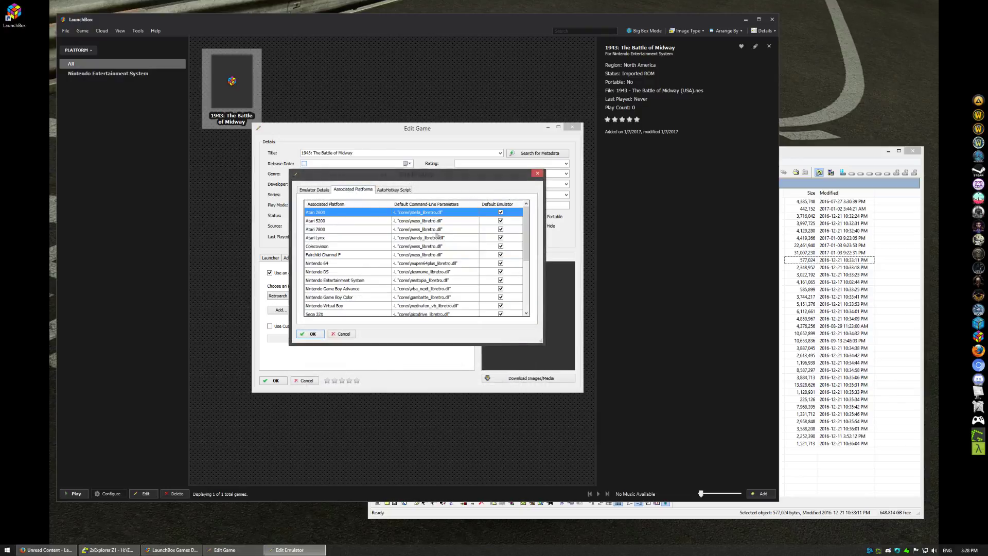
pyautogui.click(403, 281)
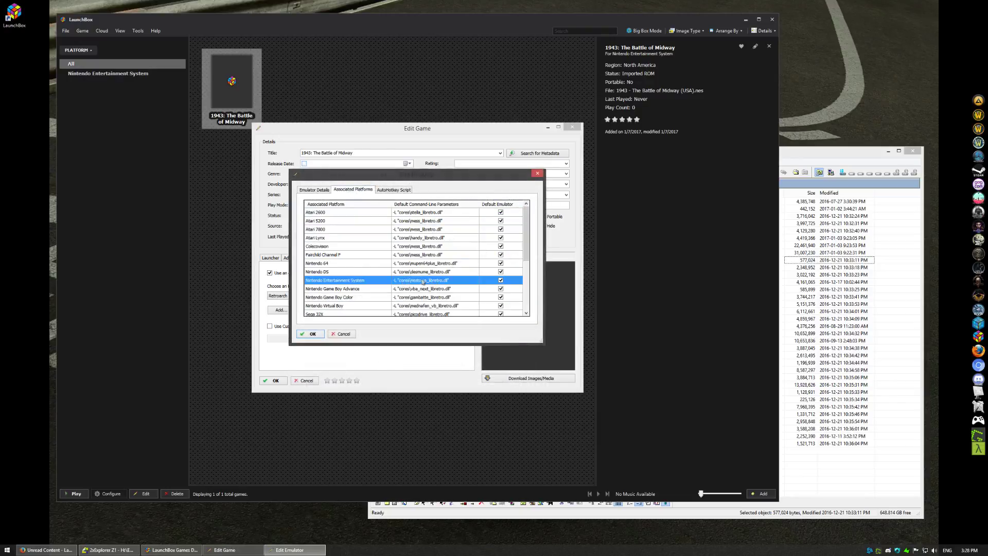
pyautogui.click(341, 334)
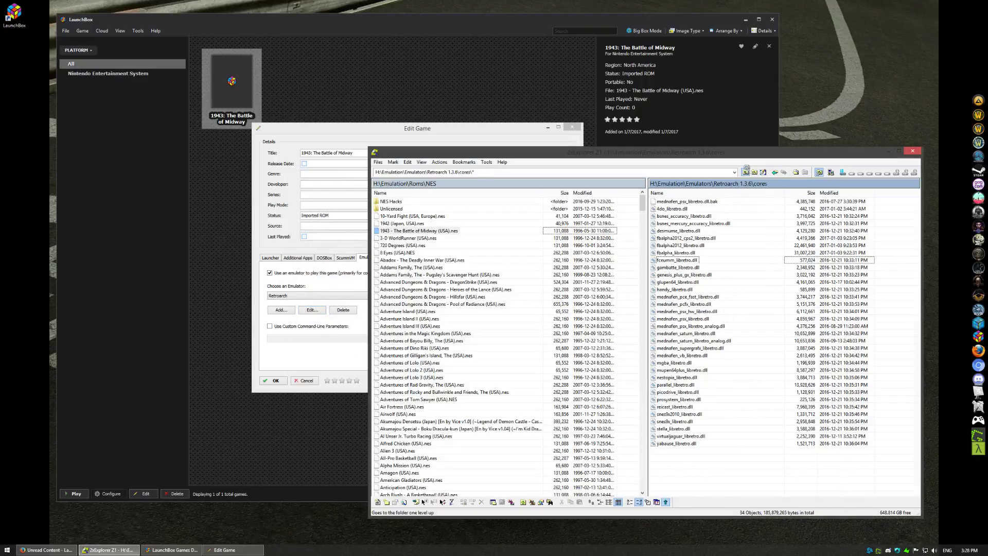
# - Switch to 2xExplorer and examine the BIOS files in the Retroarch 1.3.6 system folder, including gba_bios.bin, neocd.bin, panafz10.bin and scph1001.bin
pyautogui.click(746, 172)
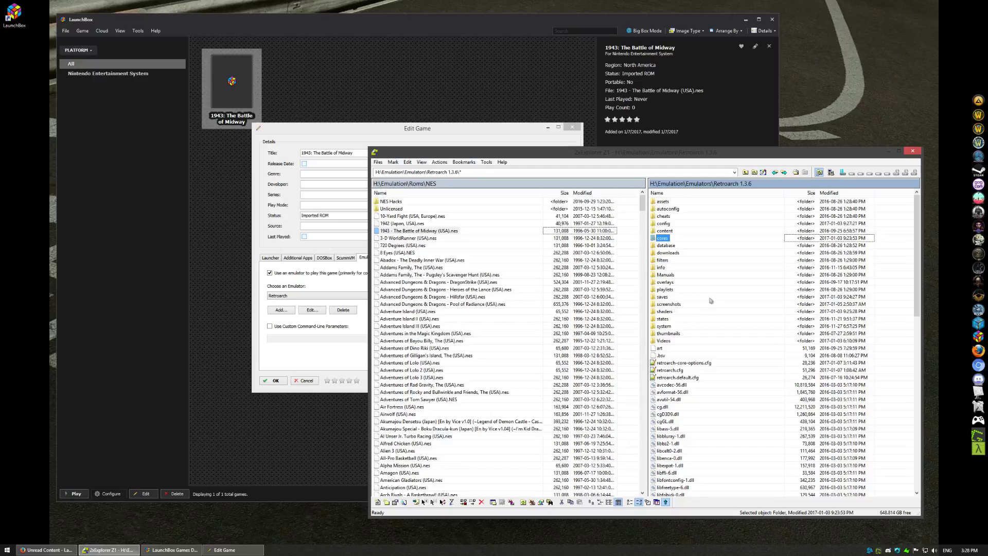
pyautogui.doubleClick(664, 326)
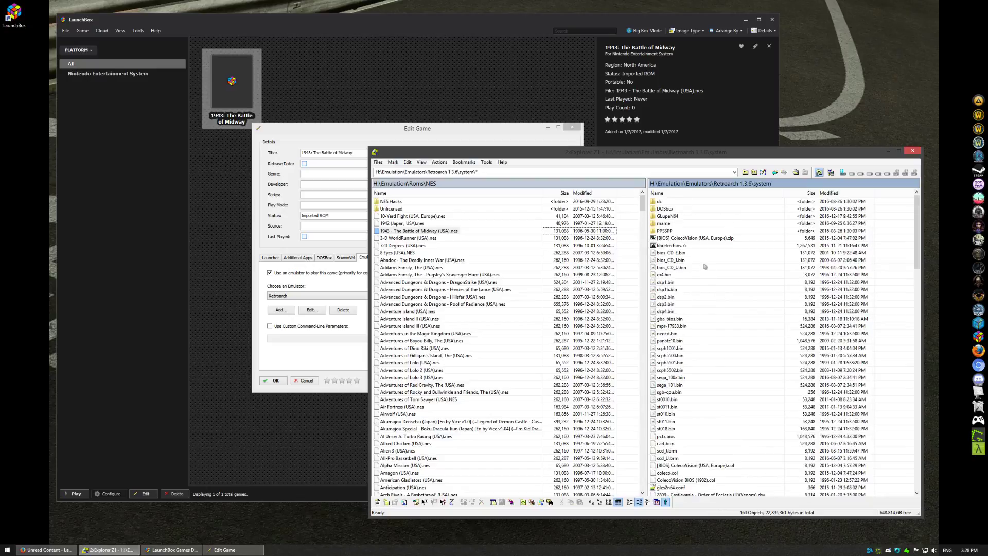
pyautogui.moveTo(696, 255); pyautogui.dragTo(662, 269)
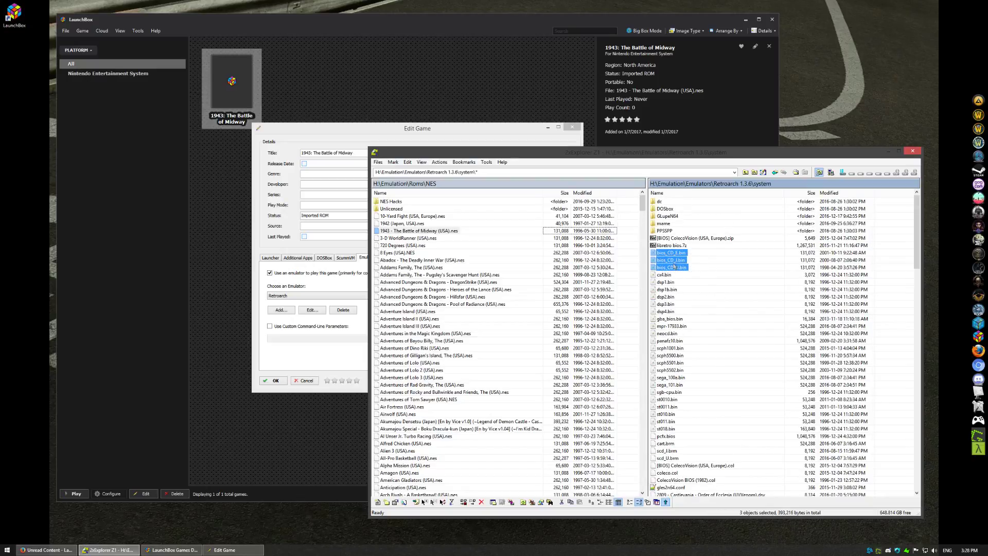
pyautogui.click(686, 328)
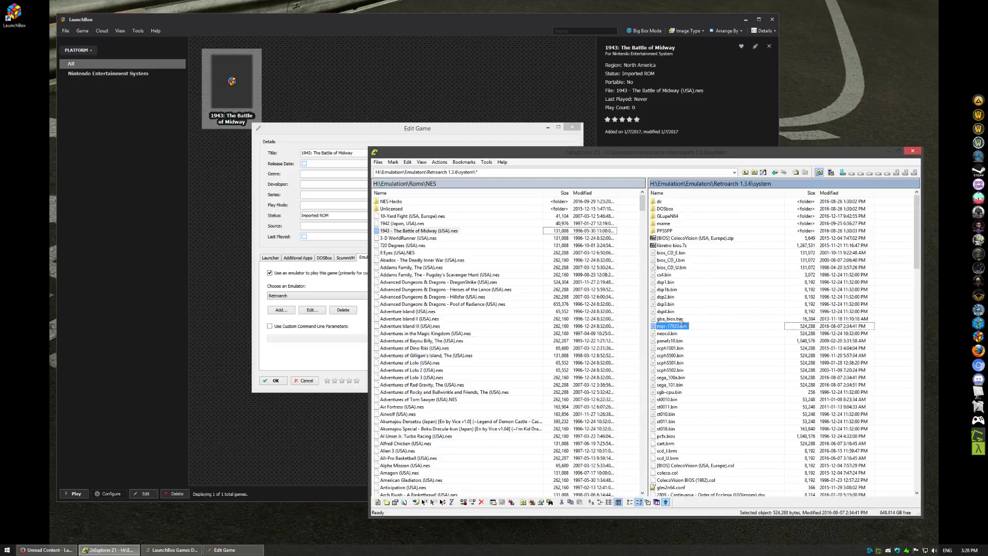
pyautogui.click(684, 320)
pyautogui.click(672, 335)
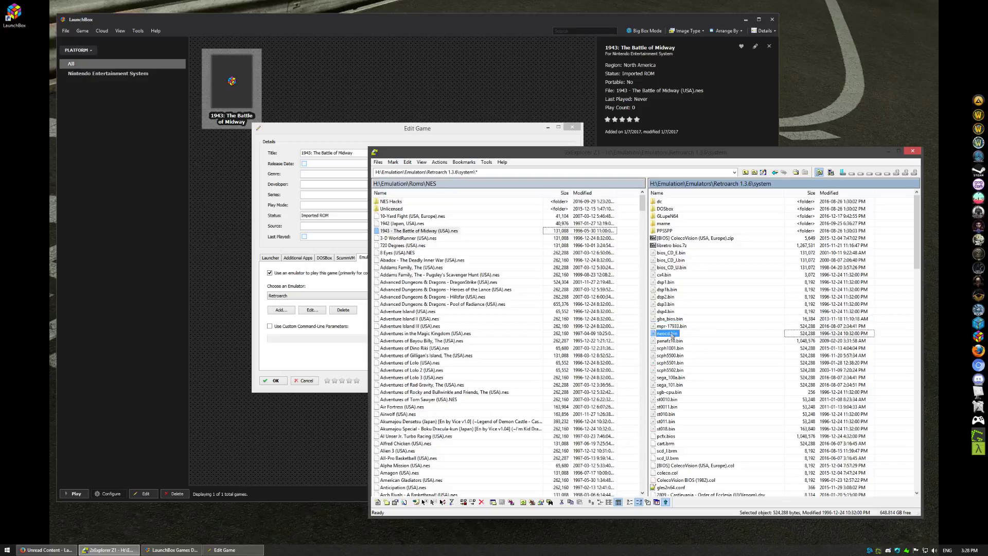
pyautogui.click(674, 342)
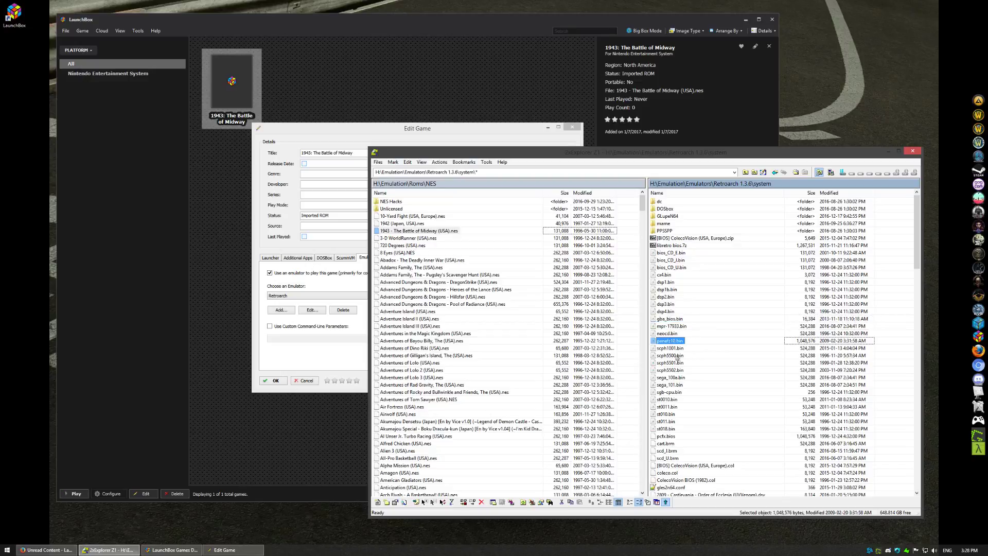
pyautogui.click(673, 349)
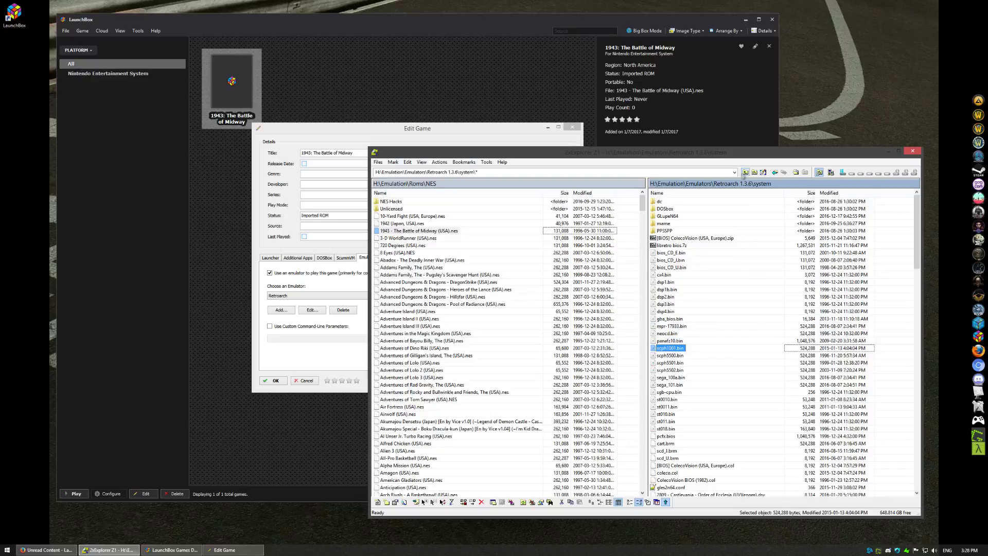
pyautogui.click(746, 173)
# - Return to LaunchBox, save the game's details and launch 1943: The Battle of Midway
pyautogui.click(380, 134)
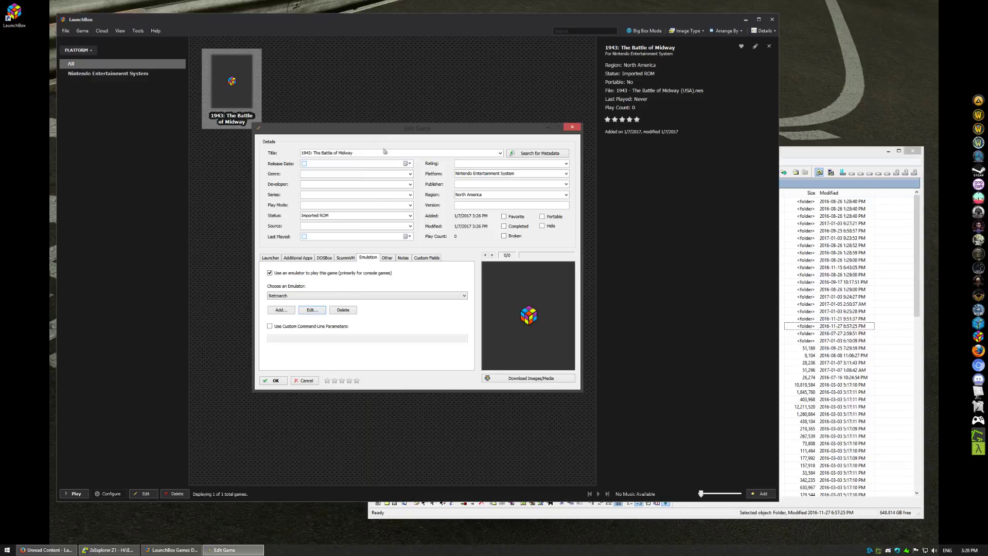
pyautogui.click(275, 381)
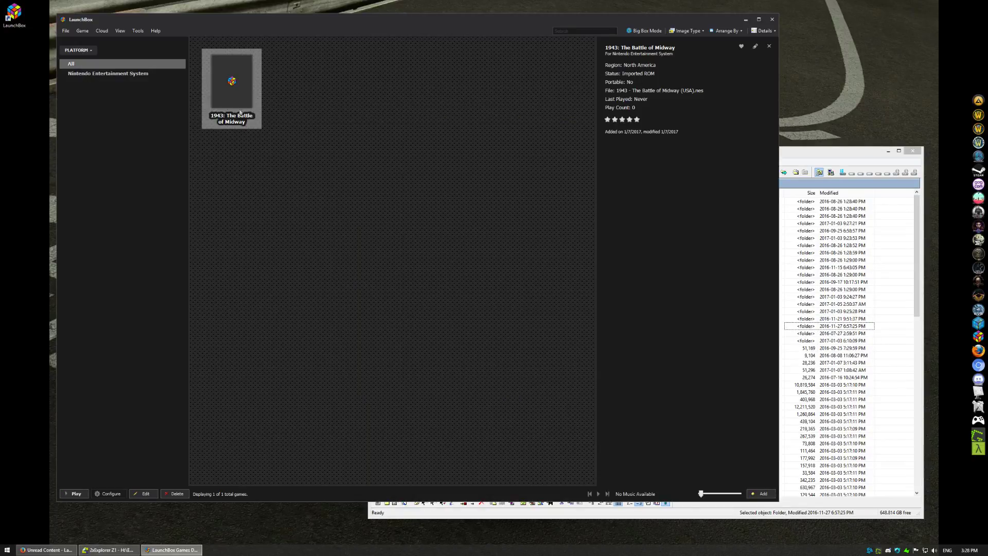
pyautogui.doubleClick(230, 97)
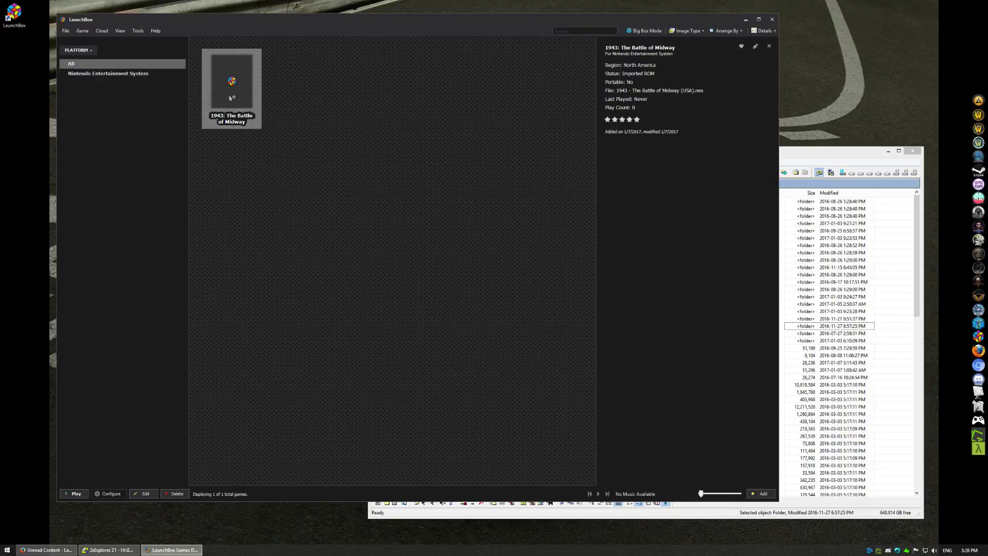